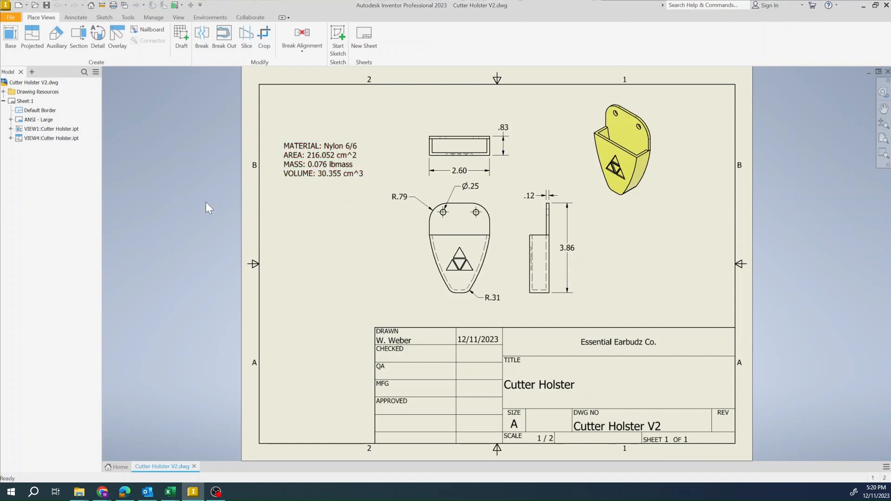
- Create a new drawing file in DWG format
{"action": "left_click", "coordinate": [116, 465]}
{"action": "left_click", "coordinate": [119, 191]}
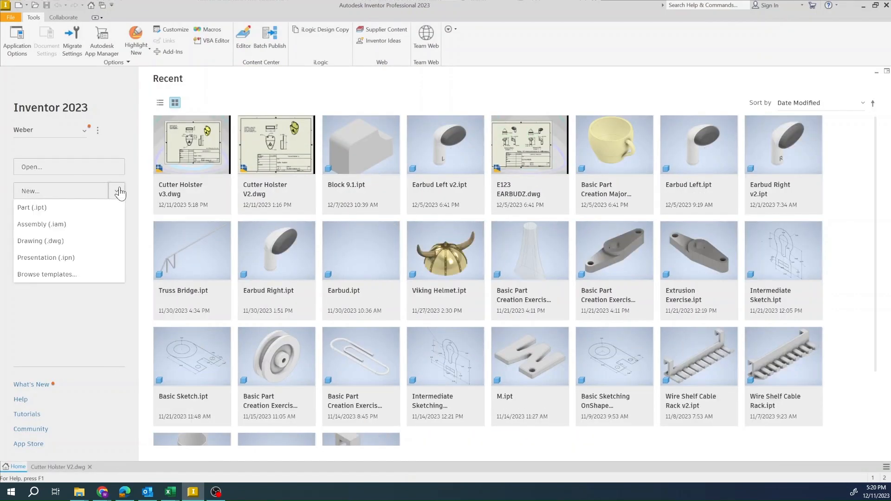
{"action": "left_click", "coordinate": [41, 240]}
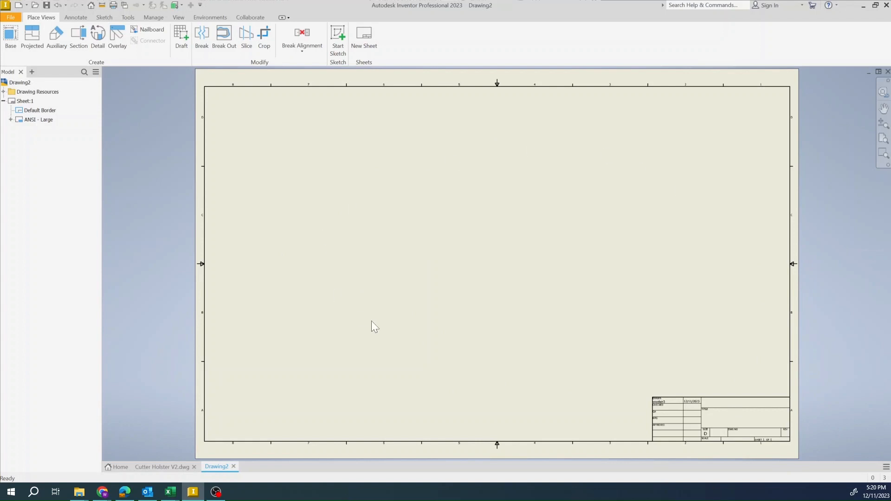
- Change the drawing sheet's size to A, keeping landscape orientation
{"action": "right_click", "coordinate": [23, 106]}
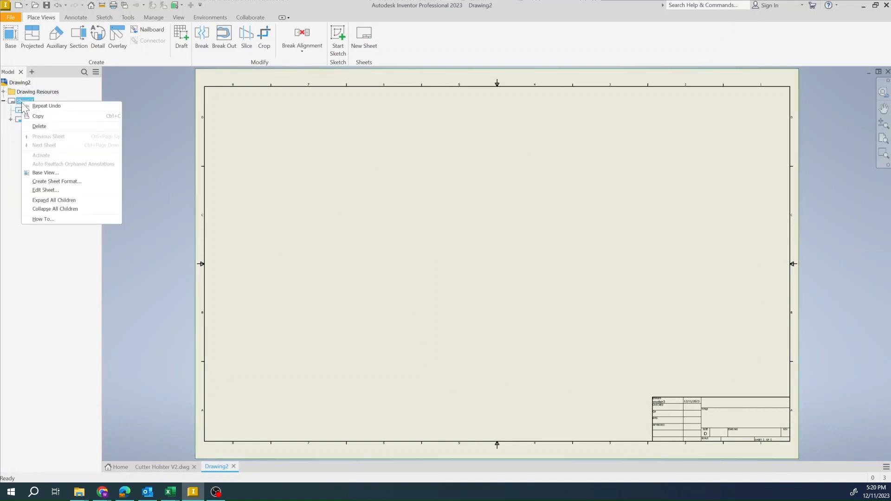
{"action": "left_click", "coordinate": [45, 190]}
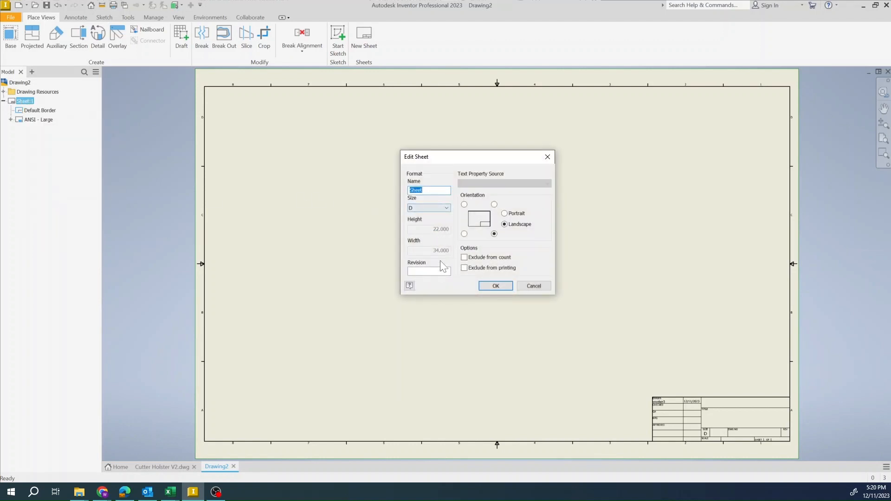
{"action": "left_click", "coordinate": [434, 209]}
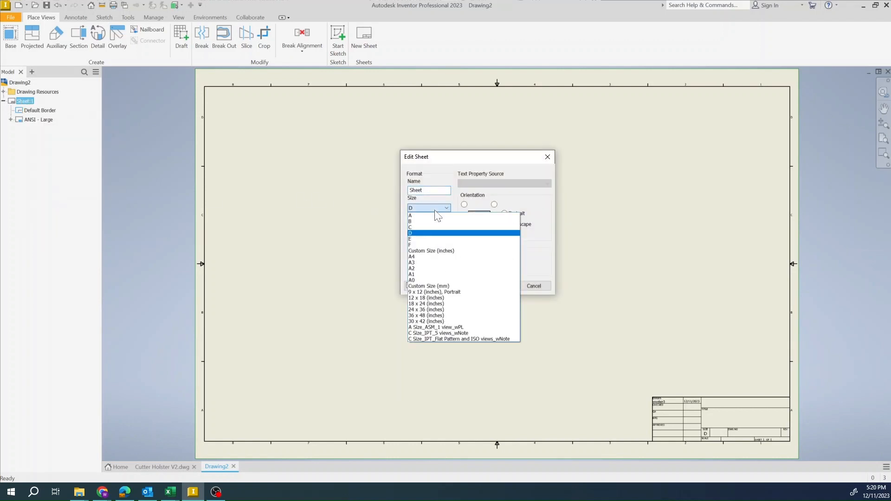
{"action": "left_click", "coordinate": [432, 214]}
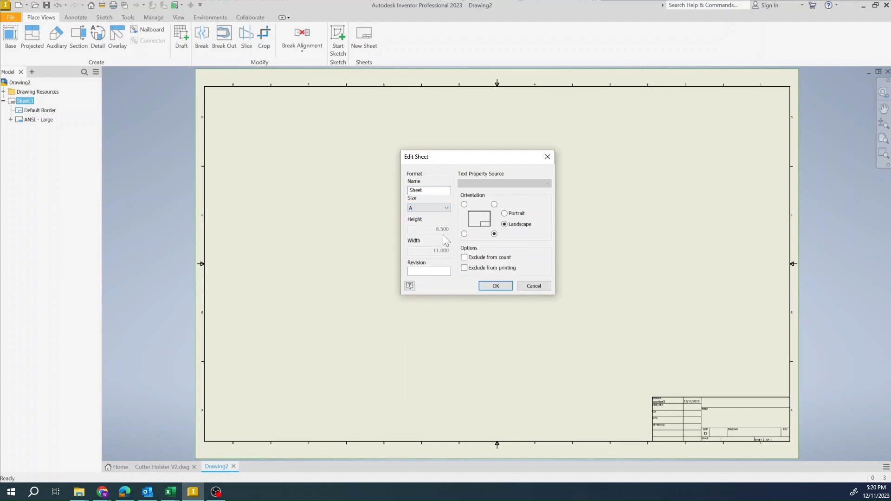
{"action": "left_click", "coordinate": [496, 285]}
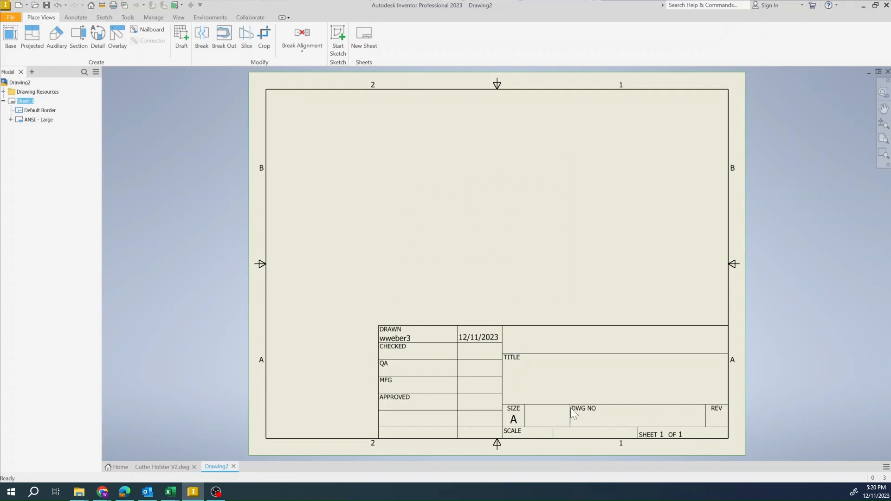
- Start a base view using the part file Cutter Holster.ipt as its model
{"action": "left_click", "coordinate": [11, 36]}
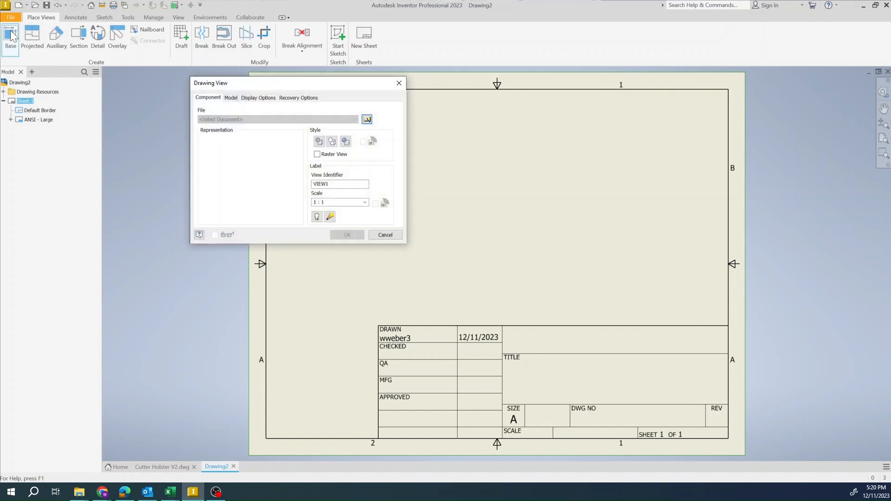
{"action": "left_click", "coordinate": [367, 120]}
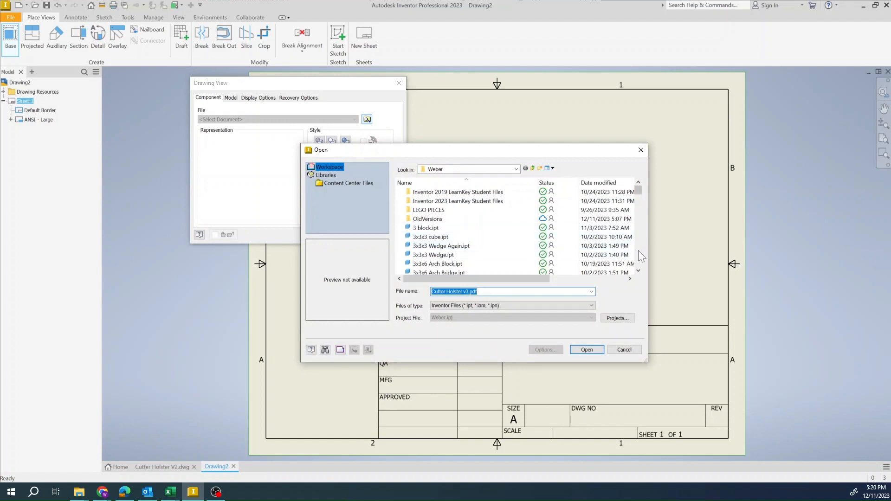
{"action": "scroll", "coordinate": [638, 249], "scroll_direction": "down", "scroll_amount": 8}
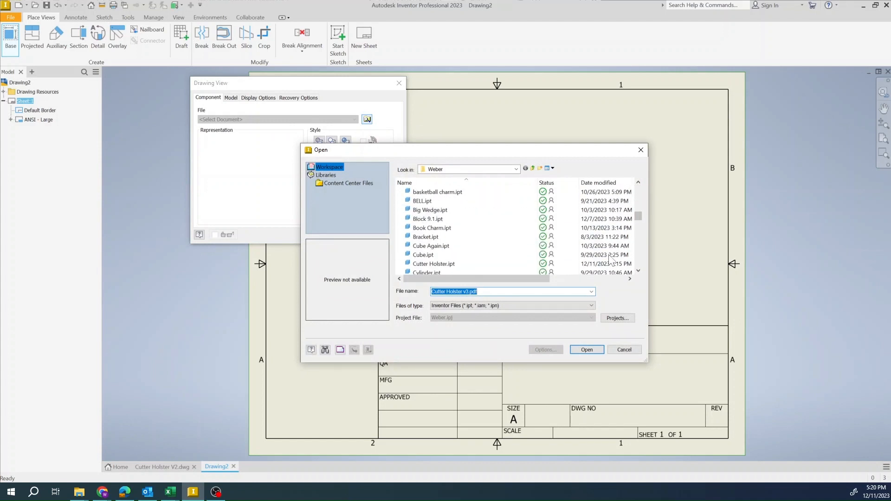
{"action": "left_click", "coordinate": [447, 264]}
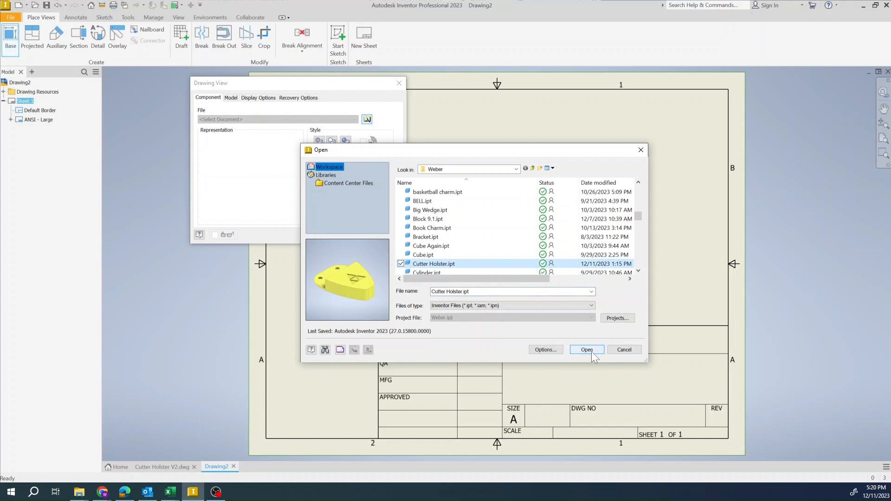
{"action": "left_click", "coordinate": [589, 351]}
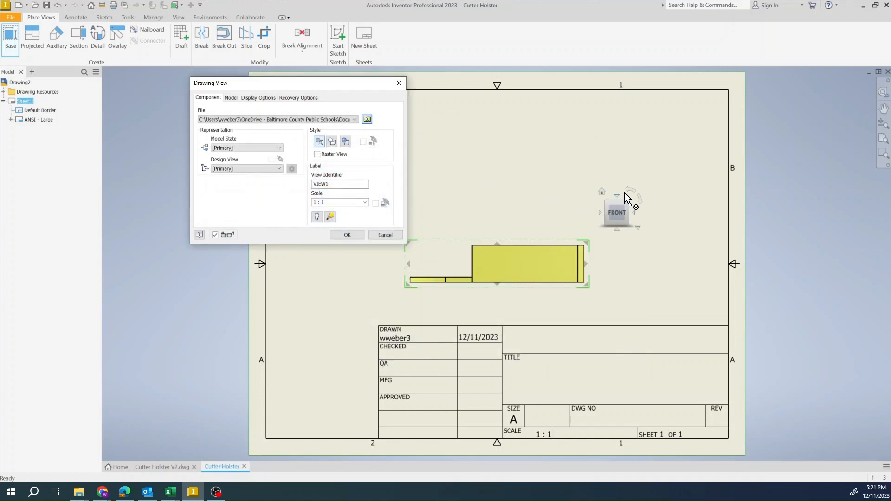
- Orient the base view to the Top face, rotated 90 degrees clockwise so the holes point up, and move it above the title block
{"action": "left_click_drag", "start_coordinate": [550, 267], "coordinate": [533, 257]}
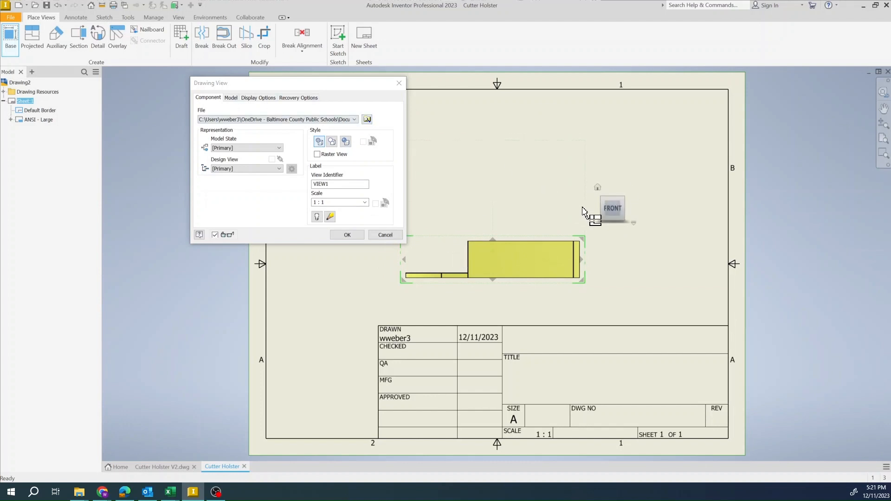
{"action": "left_click", "coordinate": [615, 198]}
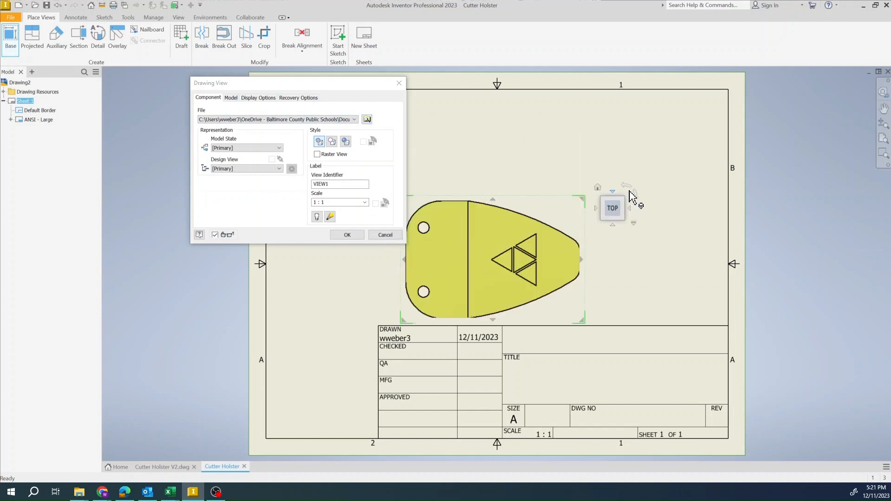
{"action": "left_click", "coordinate": [631, 193]}
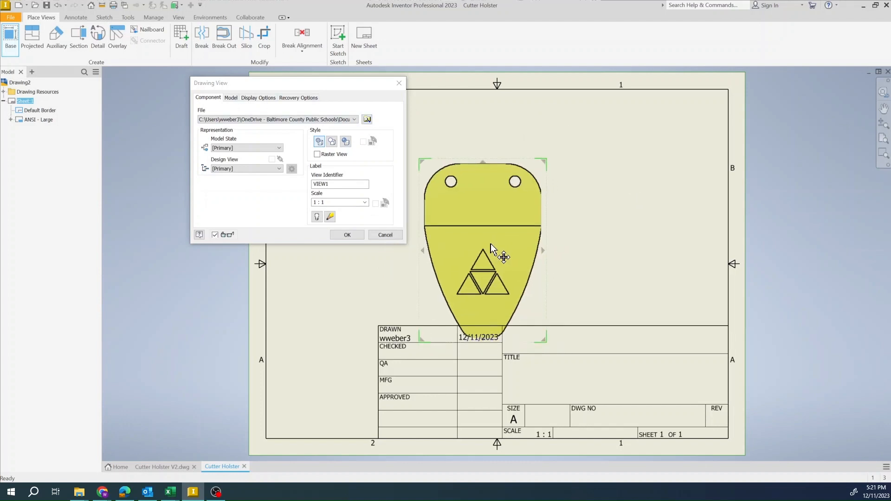
{"action": "left_click_drag", "start_coordinate": [491, 244], "coordinate": [494, 223]}
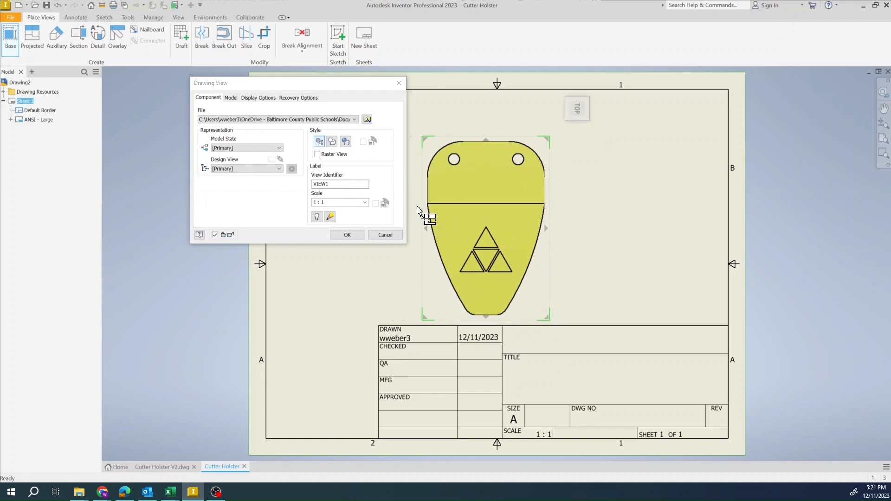
- Set the base view's scale to 1/2 and position it just above the title block
{"action": "left_click", "coordinate": [365, 203]}
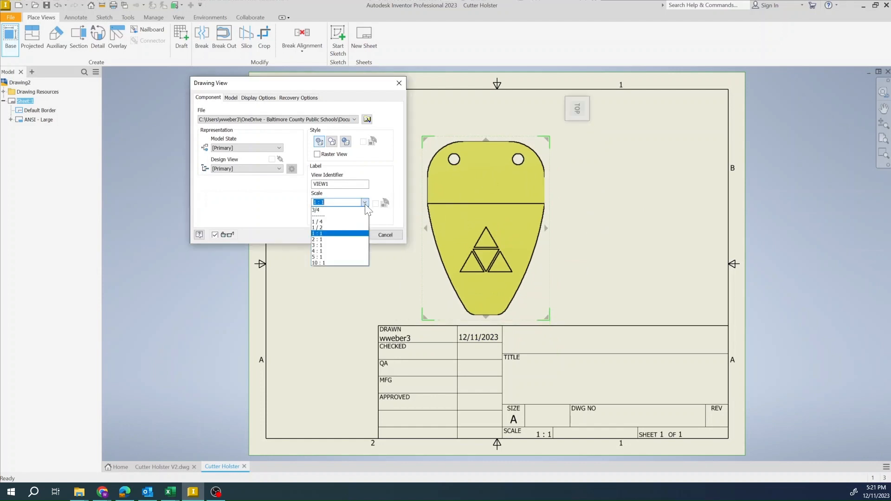
{"action": "left_click", "coordinate": [320, 228]}
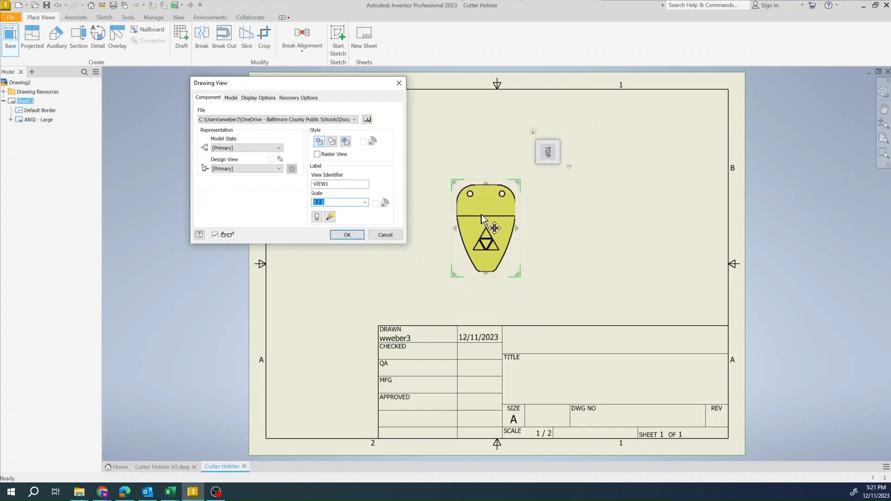
{"action": "left_click_drag", "start_coordinate": [485, 219], "coordinate": [469, 246]}
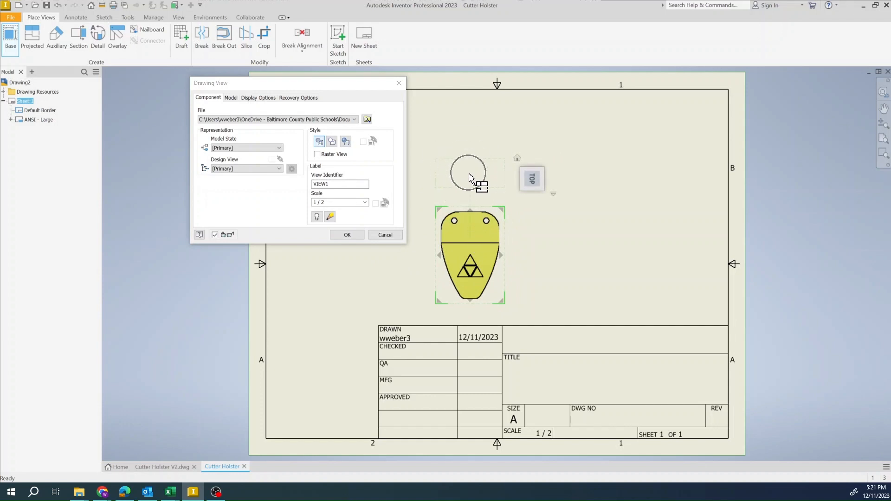
- Project a view above the base view, a side view to its right and an isometric view at the sheet's upper right
{"action": "left_click", "coordinate": [471, 175]}
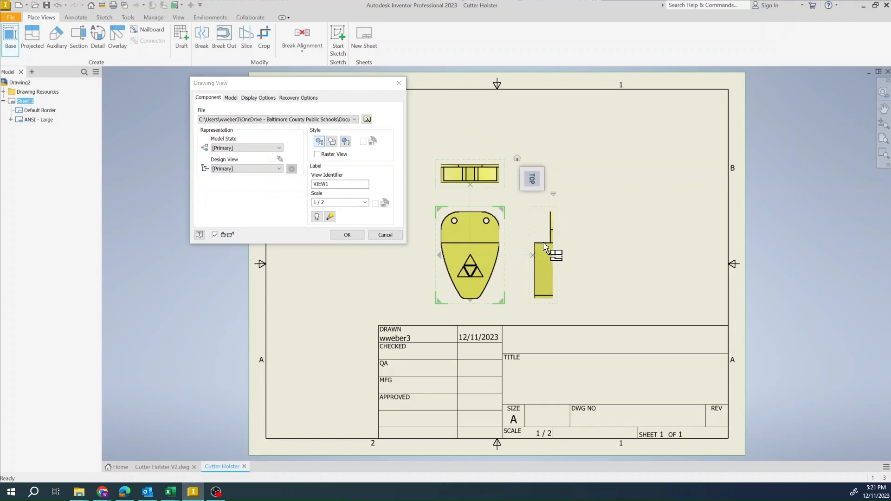
{"action": "left_click", "coordinate": [545, 247]}
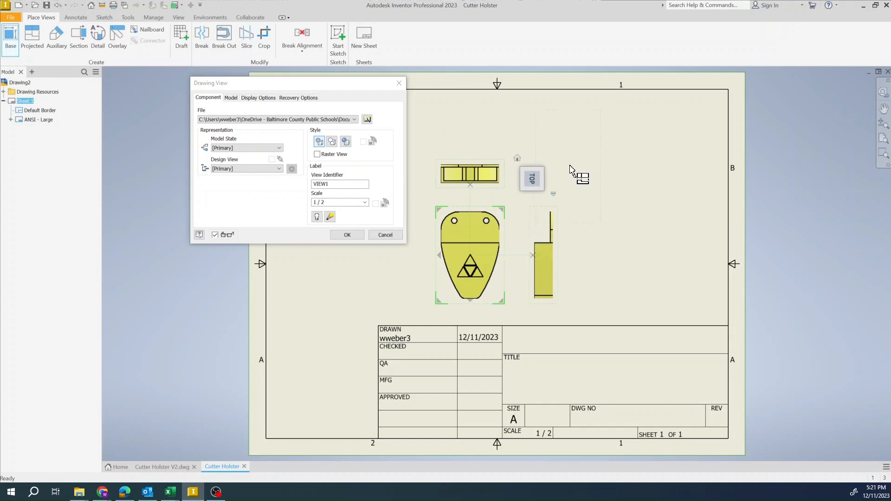
{"action": "left_click", "coordinate": [600, 156]}
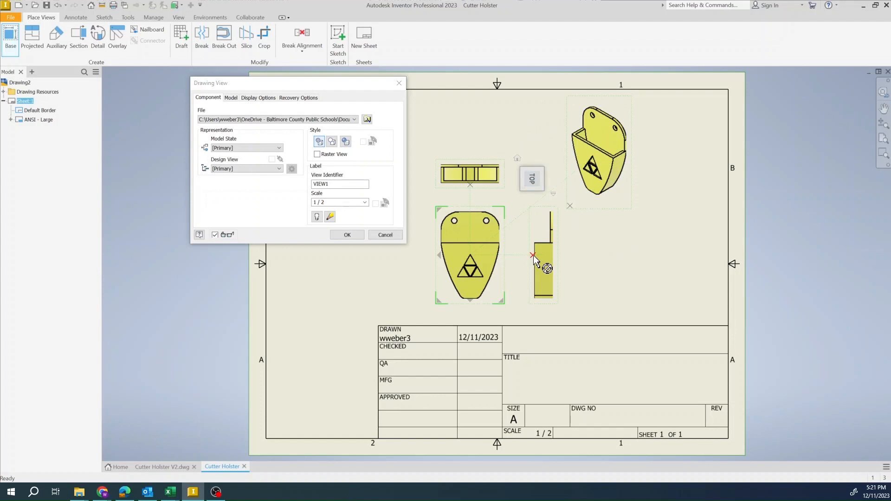
{"action": "left_click", "coordinate": [401, 260]}
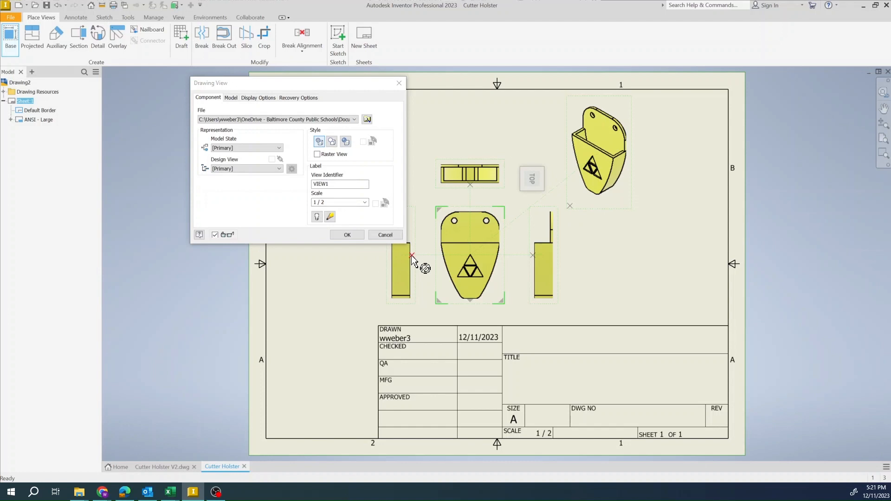
{"action": "left_click", "coordinate": [412, 255]}
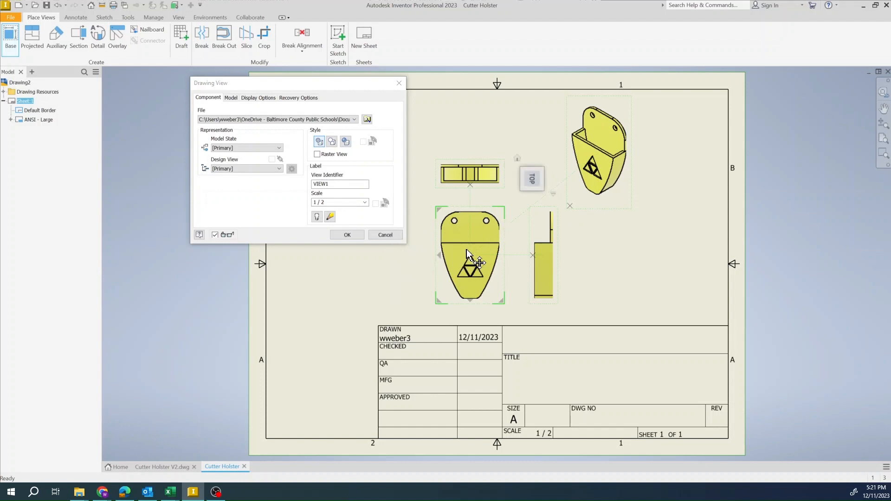
- Adjust the spacing of the base, projected and isometric views on the sheet and finish creating the views
{"action": "mouse_move", "coordinate": [468, 253]}
{"action": "left_mouse_down"}
{"action": "mouse_move", "coordinate": [470, 232]}
{"action": "mouse_move", "coordinate": [469, 252]}
{"action": "left_mouse_up"}
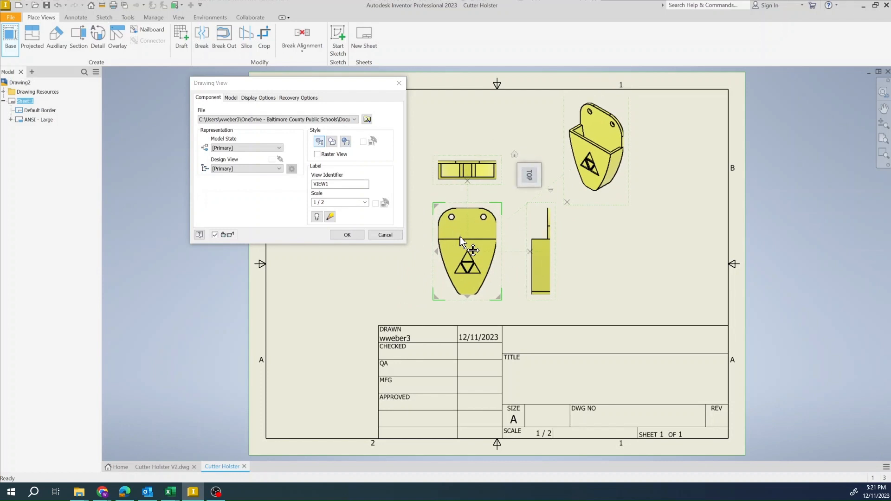
{"action": "mouse_move", "coordinate": [547, 273]}
{"action": "left_mouse_down"}
{"action": "mouse_move", "coordinate": [557, 283]}
{"action": "mouse_move", "coordinate": [537, 284]}
{"action": "mouse_move", "coordinate": [552, 286]}
{"action": "left_mouse_up"}
{"action": "mouse_move", "coordinate": [479, 175]}
{"action": "left_mouse_down"}
{"action": "mouse_move", "coordinate": [468, 123]}
{"action": "mouse_move", "coordinate": [472, 173]}
{"action": "left_mouse_up"}
{"action": "left_click_drag", "start_coordinate": [552, 261], "coordinate": [545, 262]}
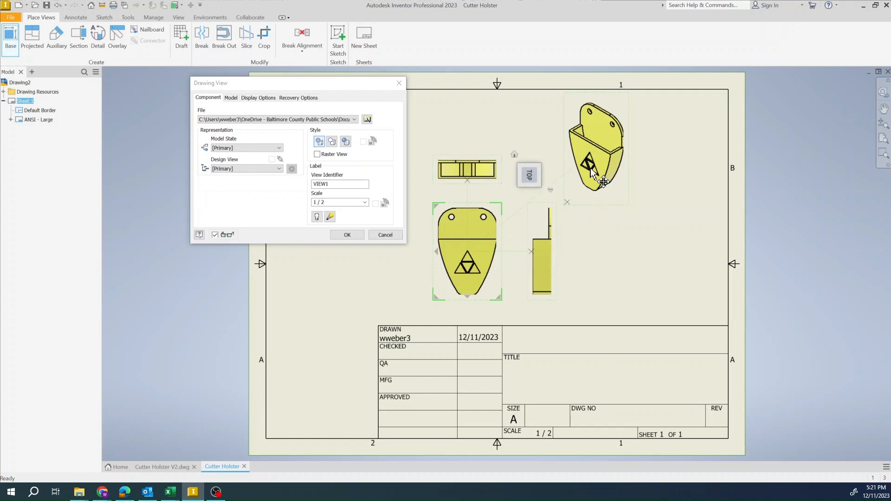
{"action": "left_click_drag", "start_coordinate": [596, 153], "coordinate": [599, 165]}
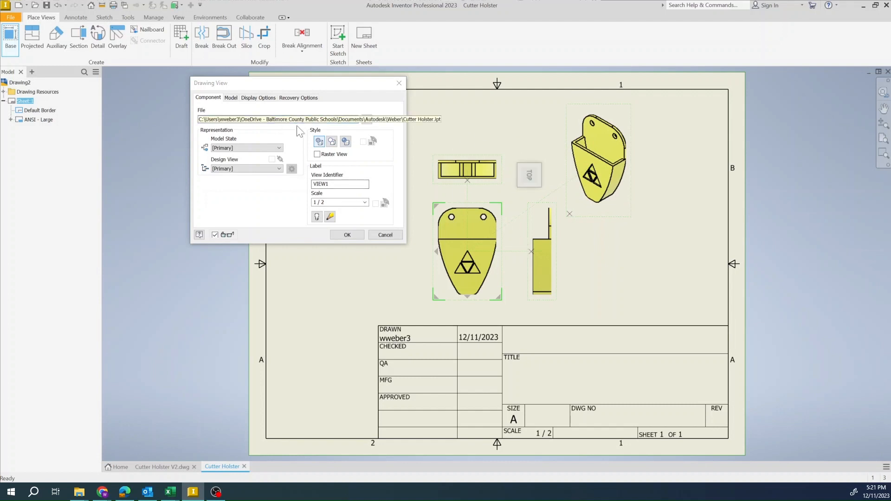
{"action": "left_click", "coordinate": [349, 235]}
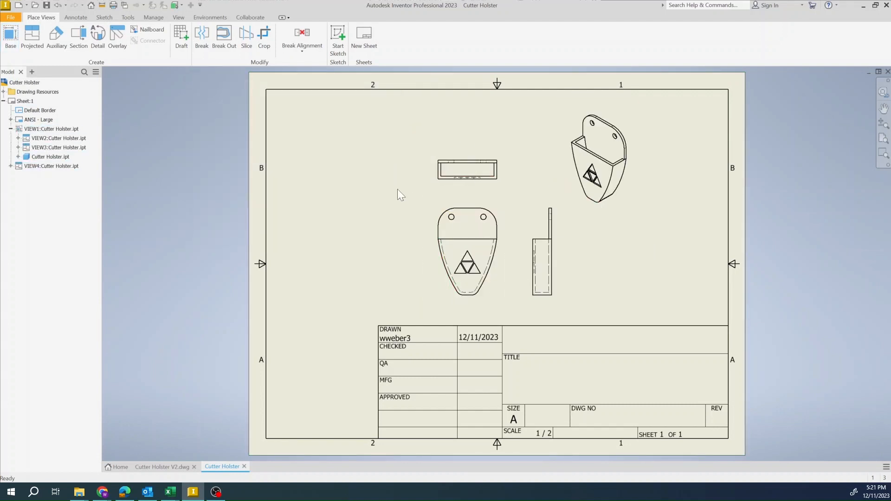
- Change the isometric view's display style to Shaded
{"action": "double_click", "coordinate": [562, 155]}
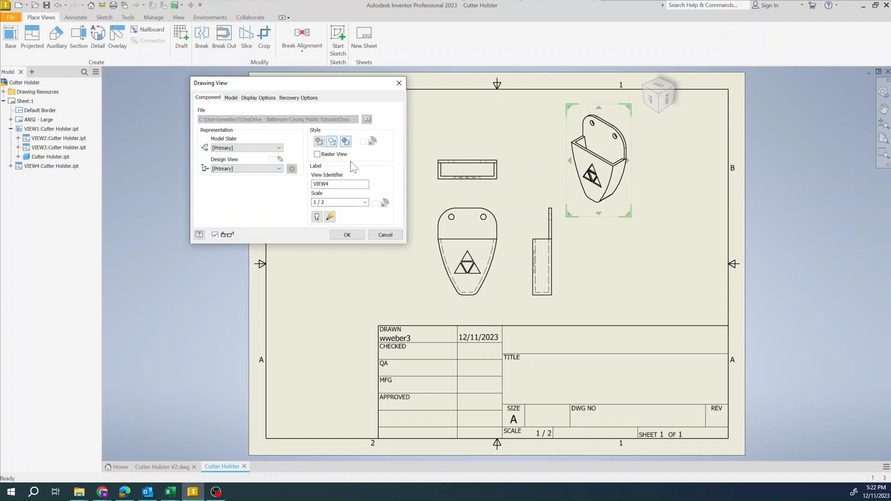
{"action": "left_click", "coordinate": [349, 144]}
{"action": "left_click", "coordinate": [342, 235]}
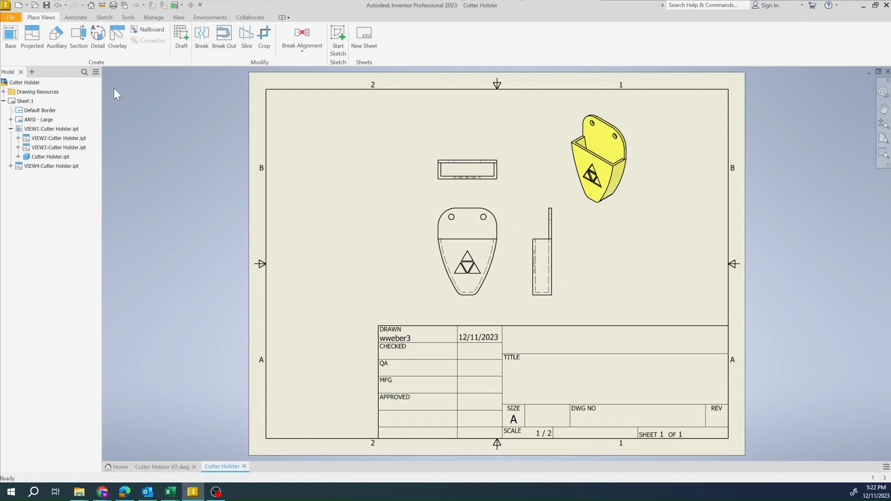
- Add center marks to both mounting holes in the holster's front view
{"action": "left_click", "coordinate": [74, 18]}
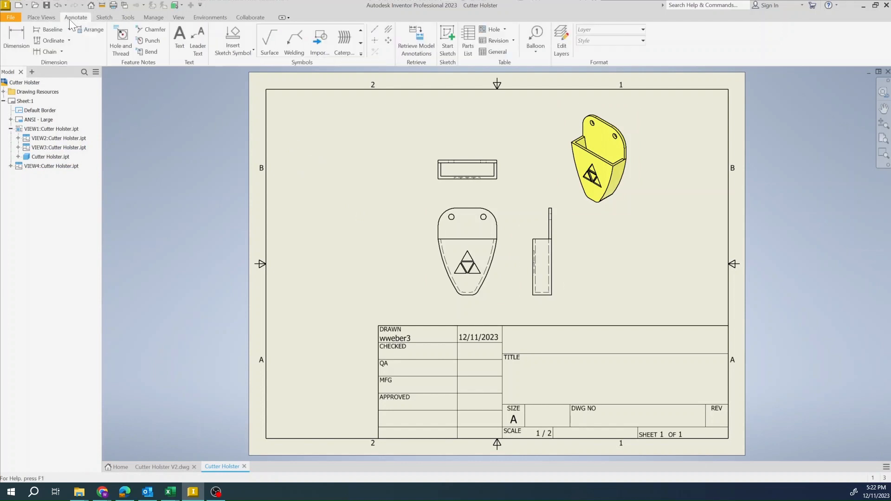
{"action": "left_click", "coordinate": [375, 40]}
{"action": "left_click", "coordinate": [452, 216]}
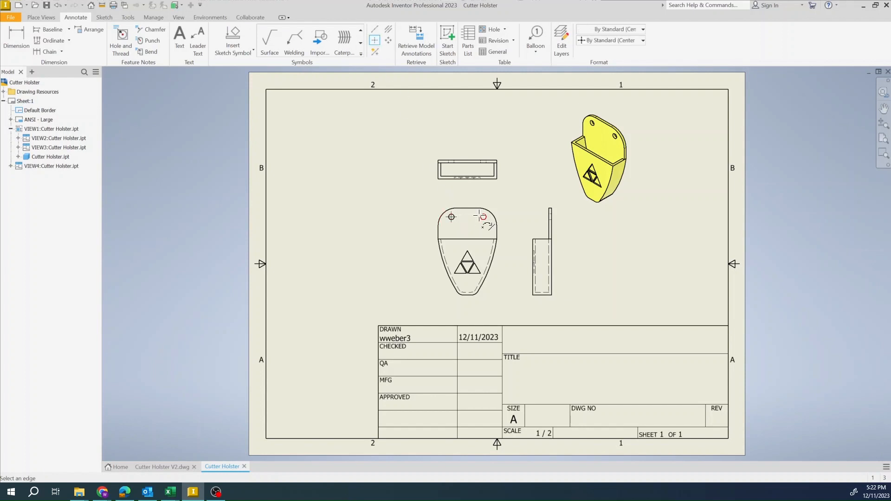
{"action": "scroll", "coordinate": [445, 226], "scroll_direction": "down", "scroll_amount": 3}
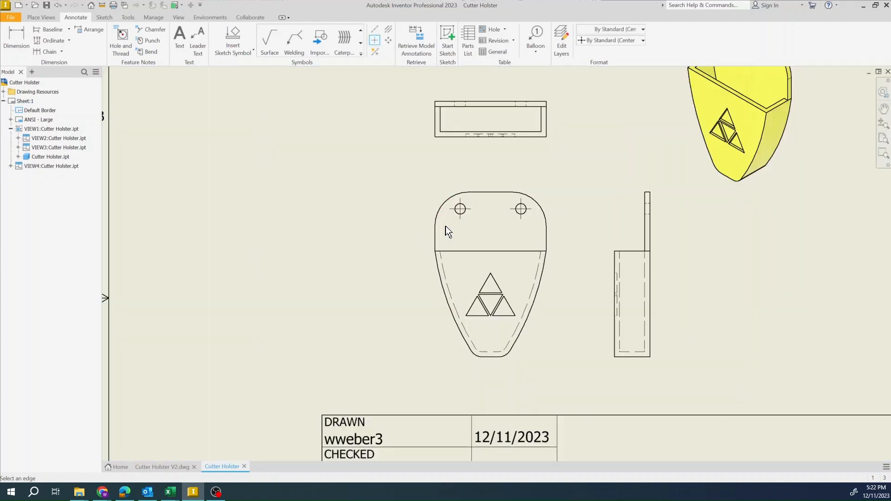
{"action": "middle_click_drag", "start_coordinate": [468, 187], "coordinate": [456, 217]}
{"action": "key", "text": "Escape"}
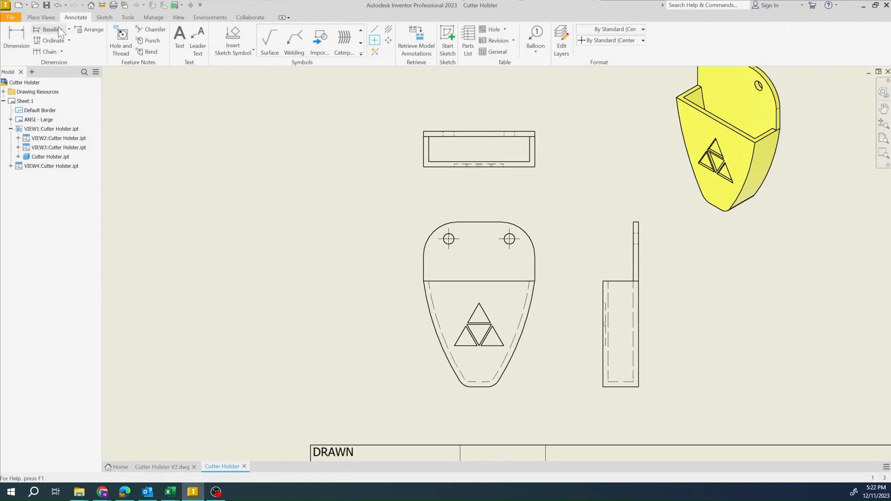
- Dimension the left mounting hole's vertical distance from the top edge and horizontal distance from the side edge in the front view
{"action": "key", "text": "d"}
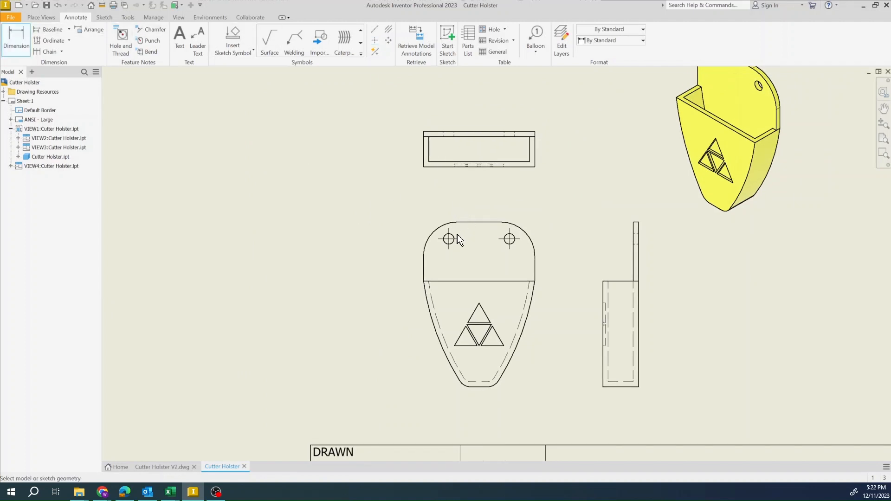
{"action": "scroll", "coordinate": [453, 238], "scroll_direction": "down", "scroll_amount": 2}
{"action": "left_click", "coordinate": [451, 245]}
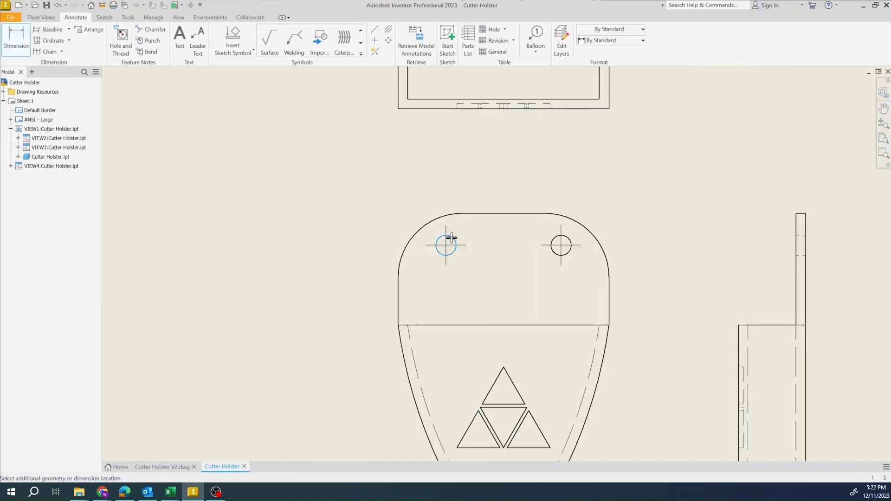
{"action": "left_click", "coordinate": [526, 214]}
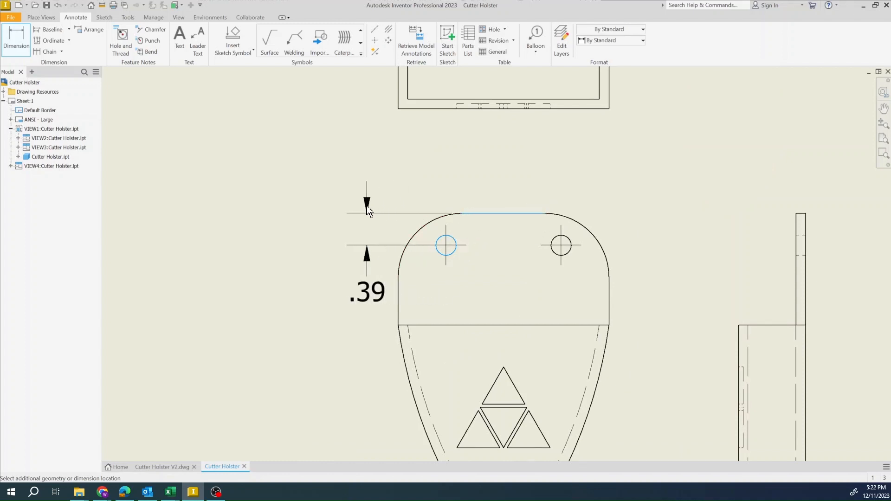
{"action": "left_click", "coordinate": [360, 205]}
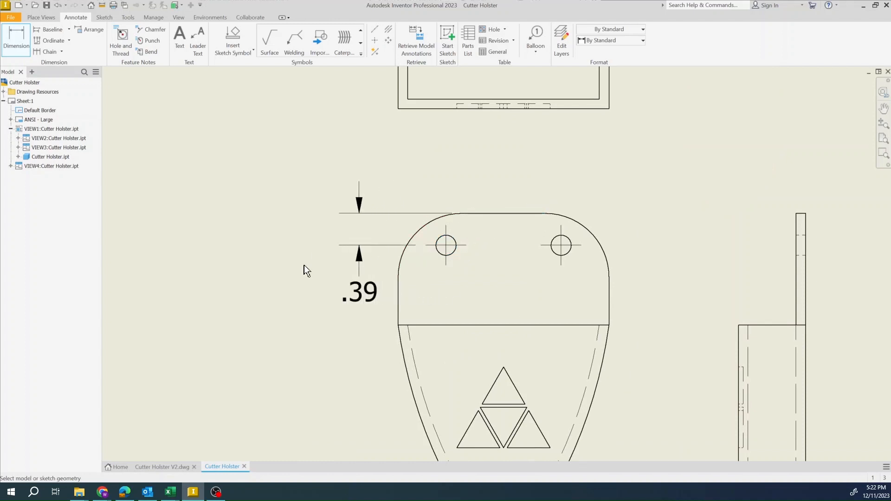
{"action": "left_click", "coordinate": [437, 237]}
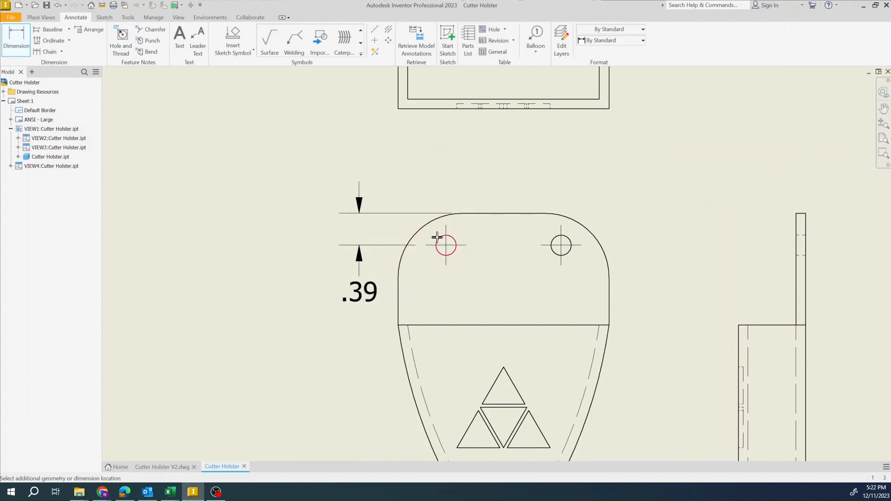
{"action": "left_click", "coordinate": [398, 285]}
{"action": "left_click", "coordinate": [410, 194]}
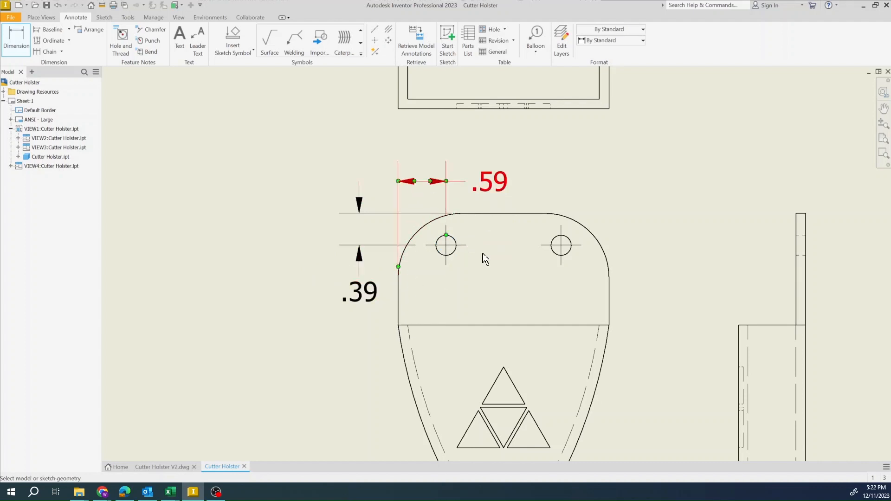
- Dimension the left mounting hole's diameter and the upper-right corner's radius in the front view
{"action": "middle_click_drag", "start_coordinate": [511, 272], "coordinate": [438, 211]}
{"action": "scroll", "coordinate": [438, 207], "scroll_direction": "up", "scroll_amount": 3}
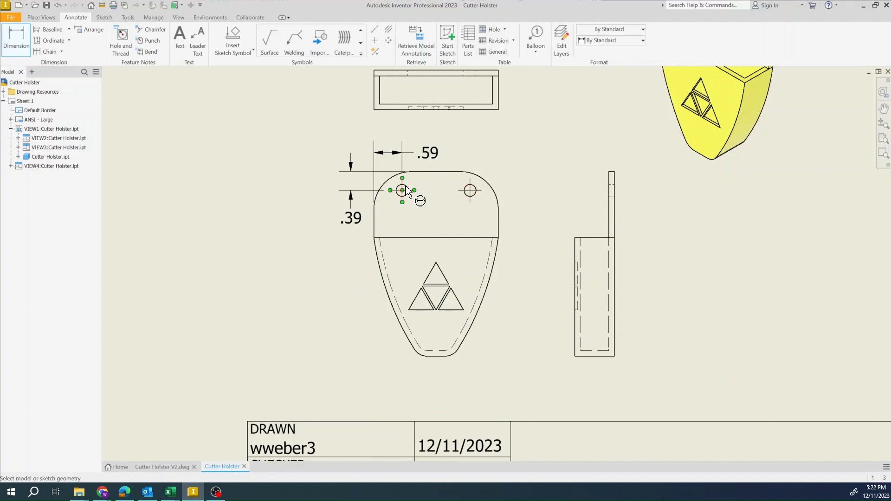
{"action": "scroll", "coordinate": [406, 186], "scroll_direction": "down", "scroll_amount": 3}
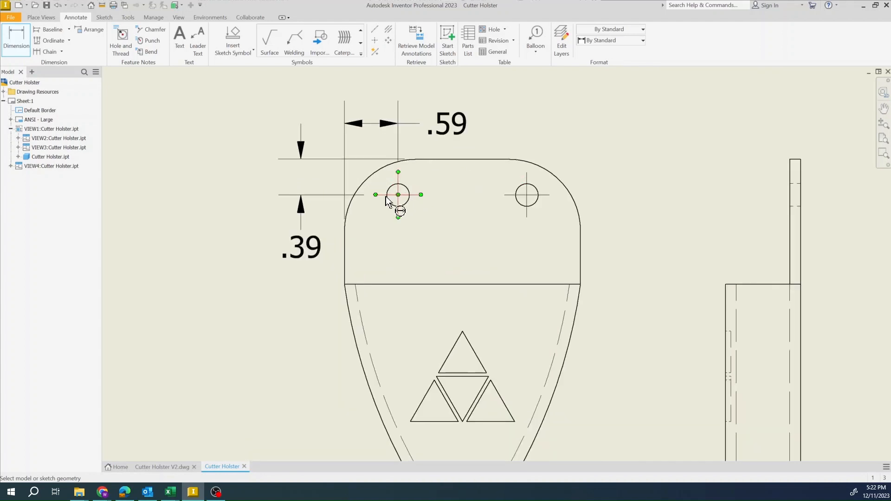
{"action": "left_click", "coordinate": [408, 186]}
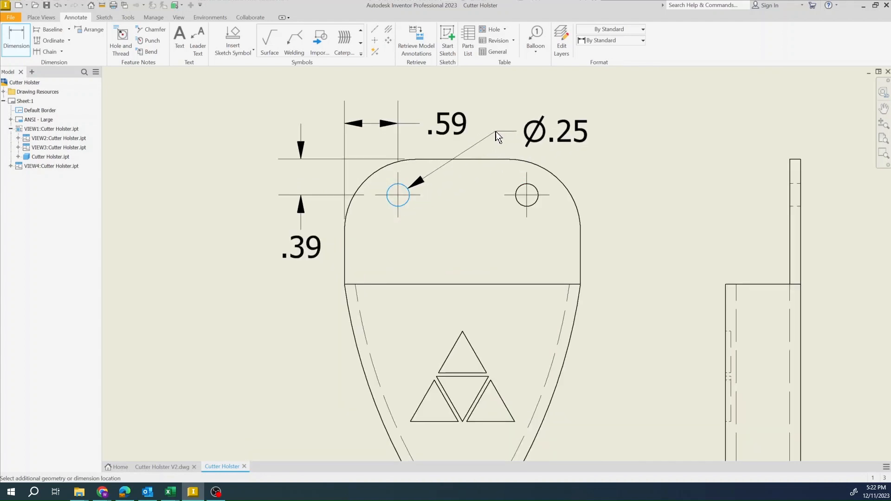
{"action": "left_click", "coordinate": [503, 124]}
{"action": "scroll", "coordinate": [483, 250], "scroll_direction": "up", "scroll_amount": 3}
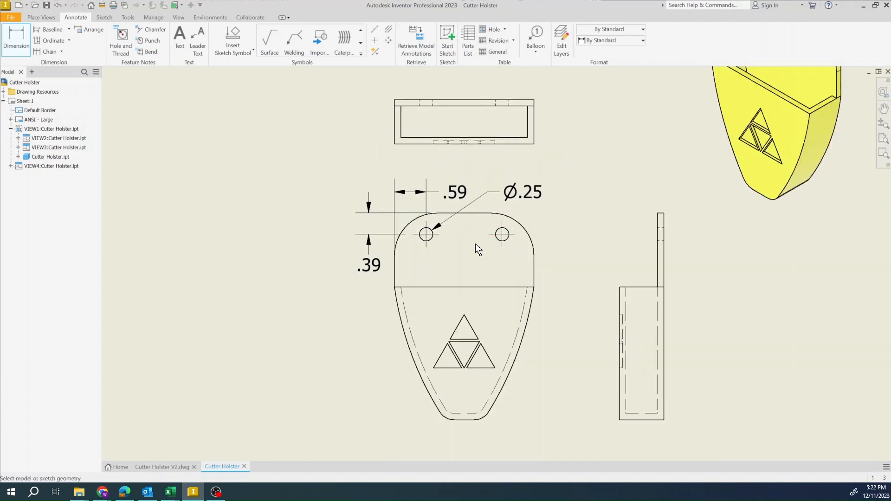
{"action": "left_click", "coordinate": [532, 239]}
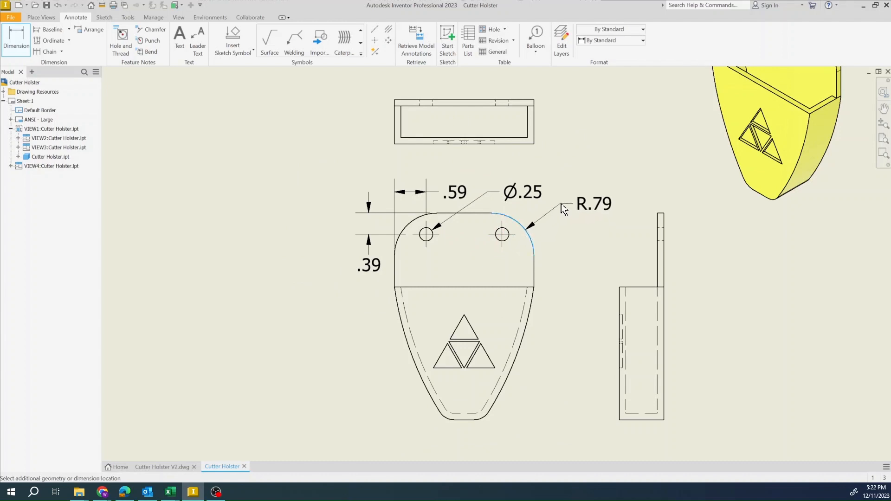
{"action": "left_click", "coordinate": [561, 204]}
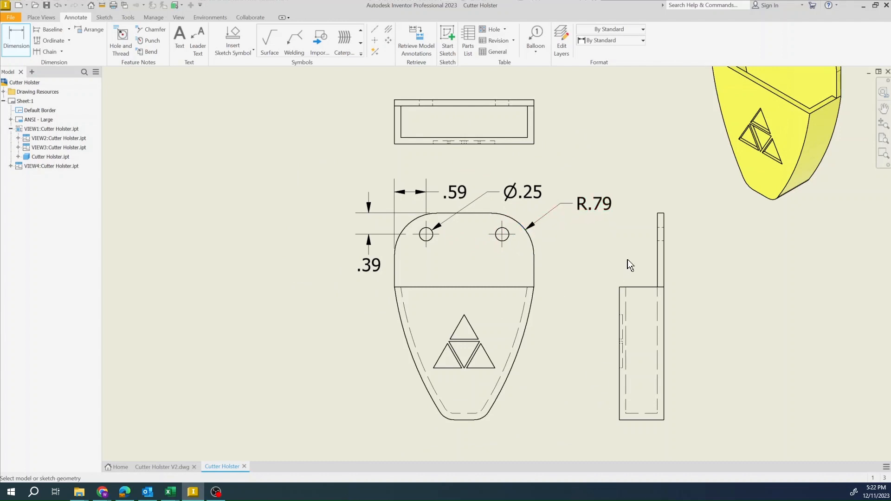
- Dimension the holster's overall height and the pocket's height on opposite sides of the side view
{"action": "left_click", "coordinate": [659, 214]}
{"action": "left_click", "coordinate": [662, 419]}
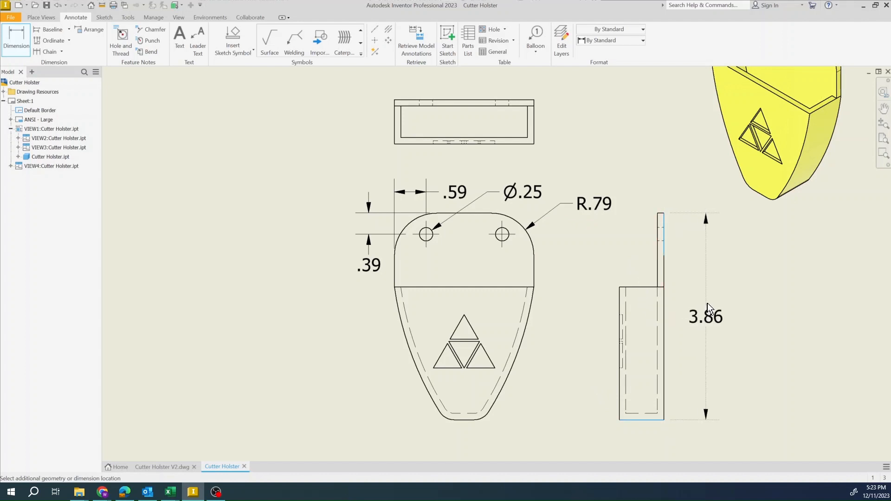
{"action": "left_click", "coordinate": [709, 307]}
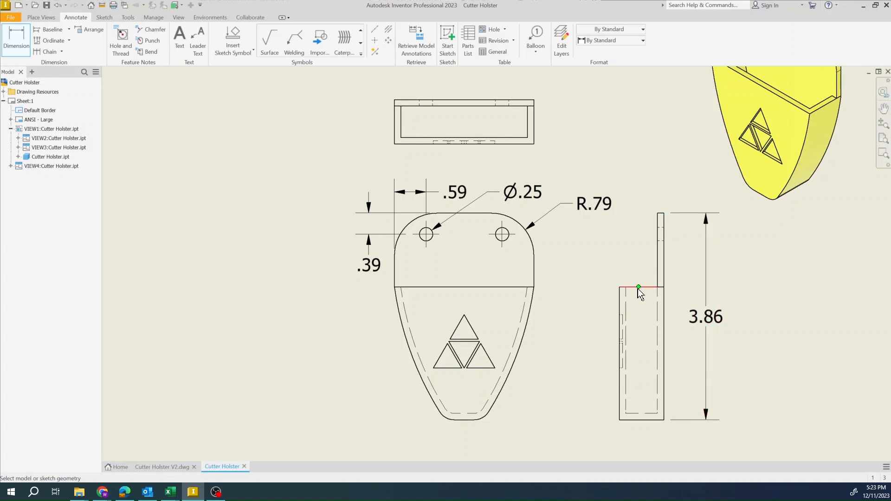
{"action": "left_click", "coordinate": [625, 287]}
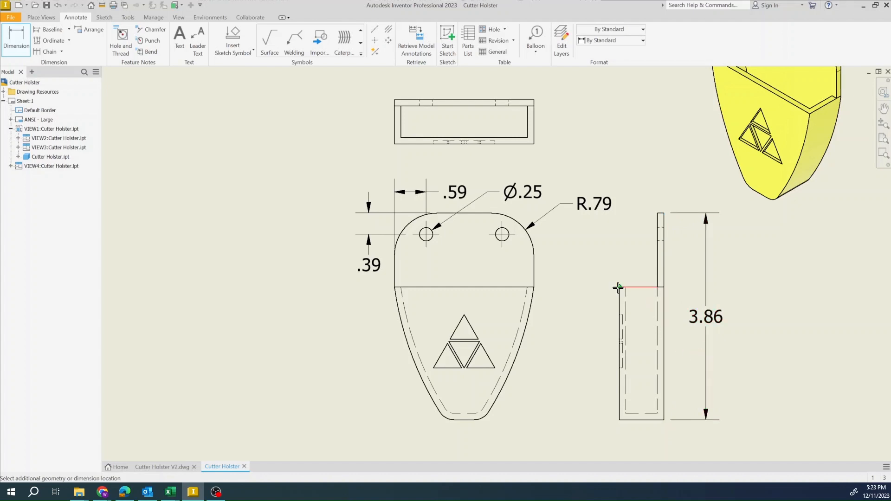
{"action": "left_click", "coordinate": [619, 419]}
{"action": "left_click", "coordinate": [578, 333]}
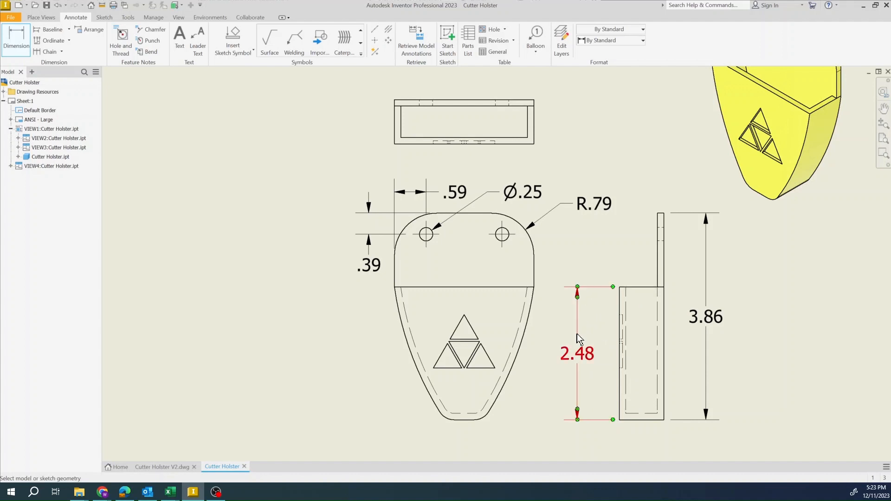
- Dimension the lower-left corner's radius in the front view and the back plate's thickness in the side view
{"action": "left_click", "coordinate": [445, 416]}
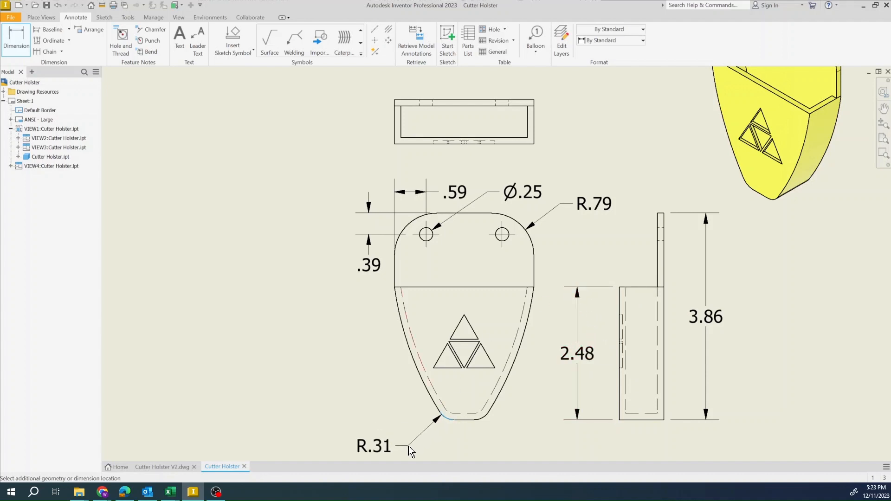
{"action": "left_click", "coordinate": [406, 447]}
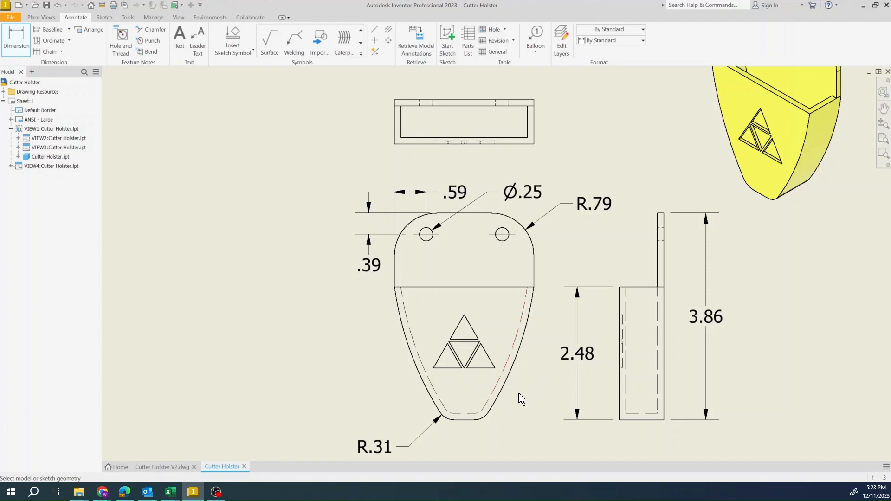
{"action": "left_click", "coordinate": [659, 222]}
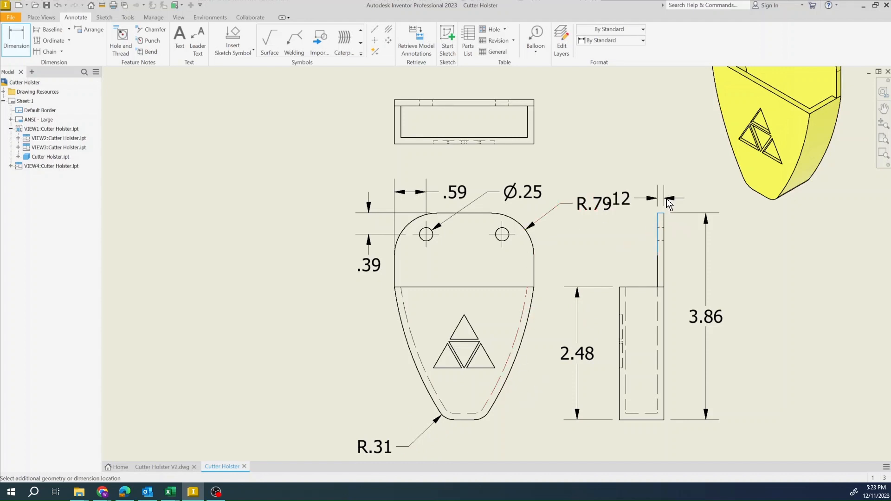
{"action": "left_click", "coordinate": [668, 178]}
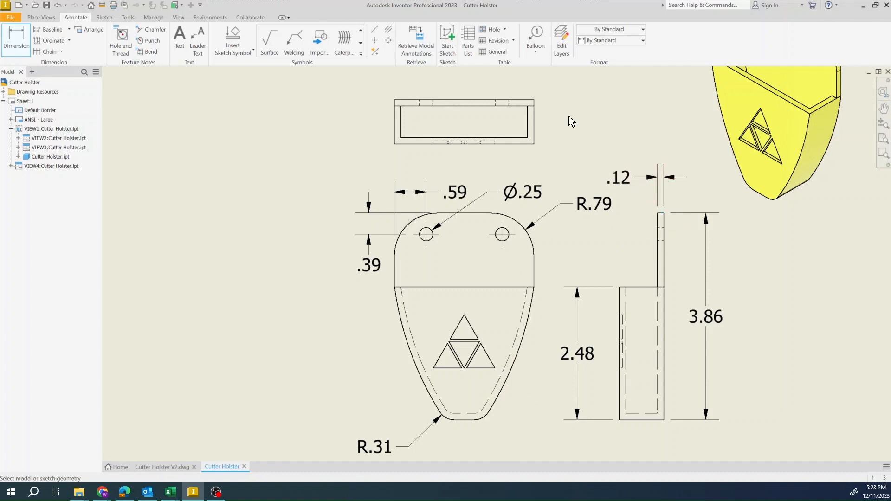
- Dimension the holster's overall depth and width in the top view and finish dimensioning
{"action": "left_click", "coordinate": [535, 111]}
{"action": "left_click", "coordinate": [576, 138]}
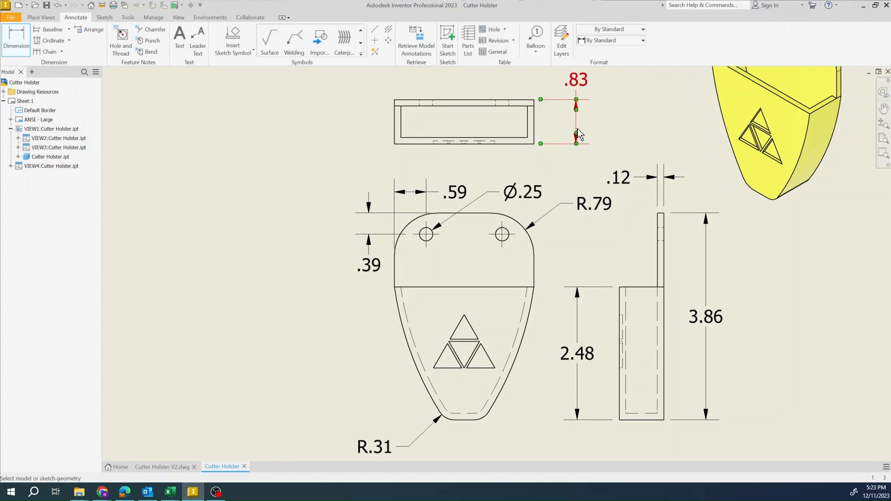
{"action": "left_click", "coordinate": [394, 145]}
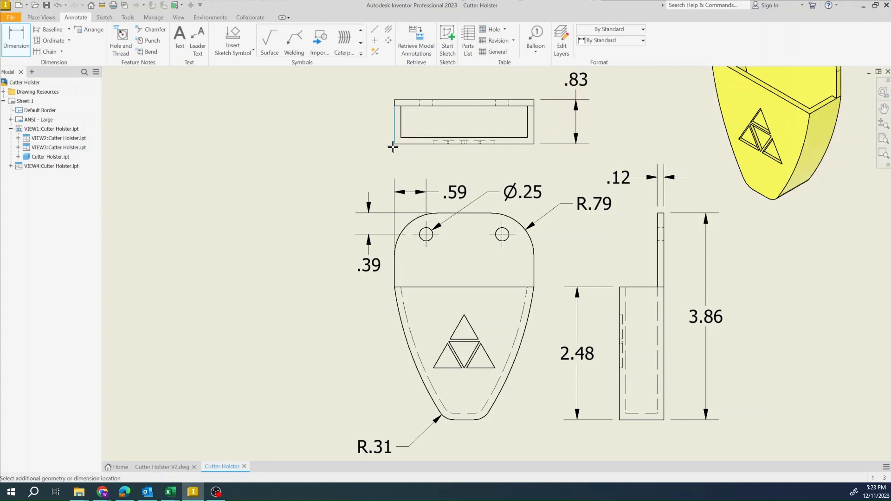
{"action": "left_click", "coordinate": [534, 139]}
{"action": "left_click", "coordinate": [529, 168]}
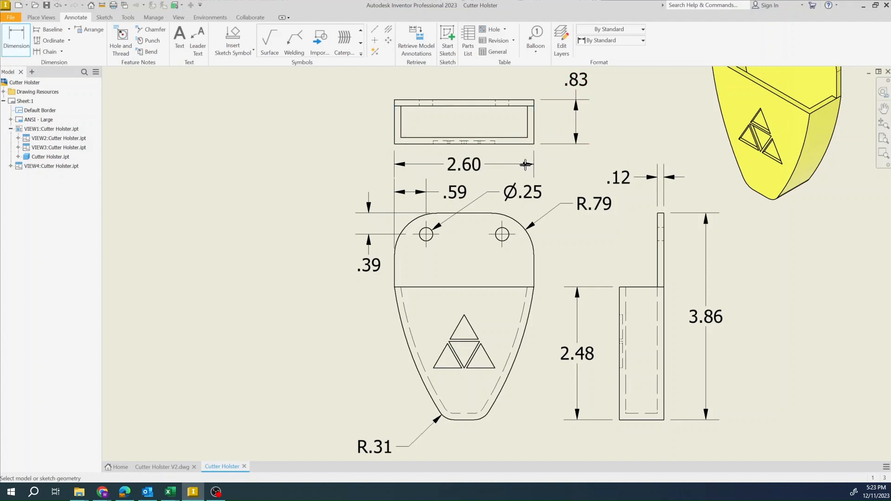
{"action": "scroll", "coordinate": [547, 161], "scroll_direction": "up", "scroll_amount": 3}
{"action": "key", "text": "Escape"}
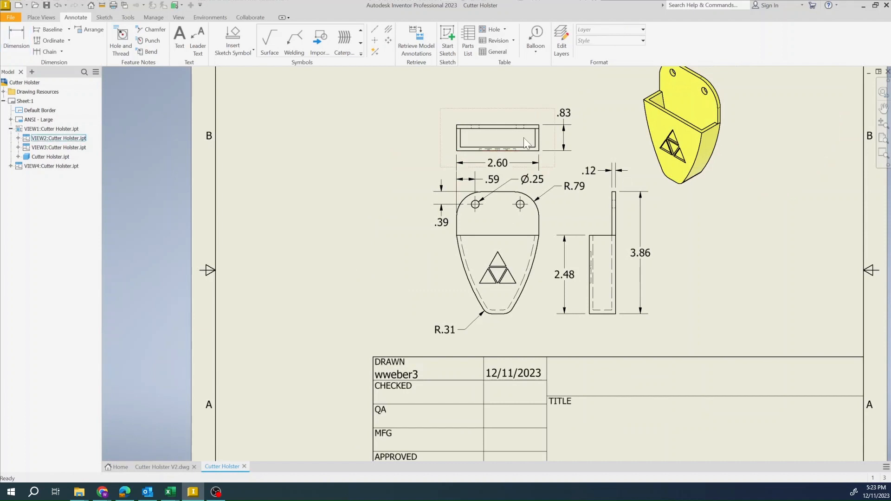
- Move the top view farther above the front view and shift the isometric view slightly right and down
{"action": "mouse_move", "coordinate": [487, 112]}
{"action": "left_mouse_down"}
{"action": "mouse_move", "coordinate": [488, 92]}
{"action": "mouse_move", "coordinate": [499, 84]}
{"action": "left_mouse_up"}
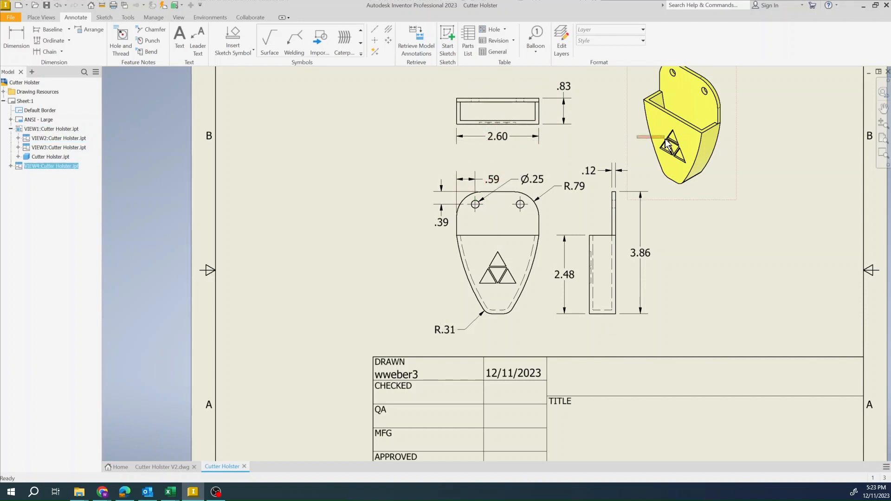
{"action": "left_click_drag", "start_coordinate": [627, 132], "coordinate": [655, 139]}
{"action": "middle_click_drag", "start_coordinate": [628, 149], "coordinate": [615, 181]}
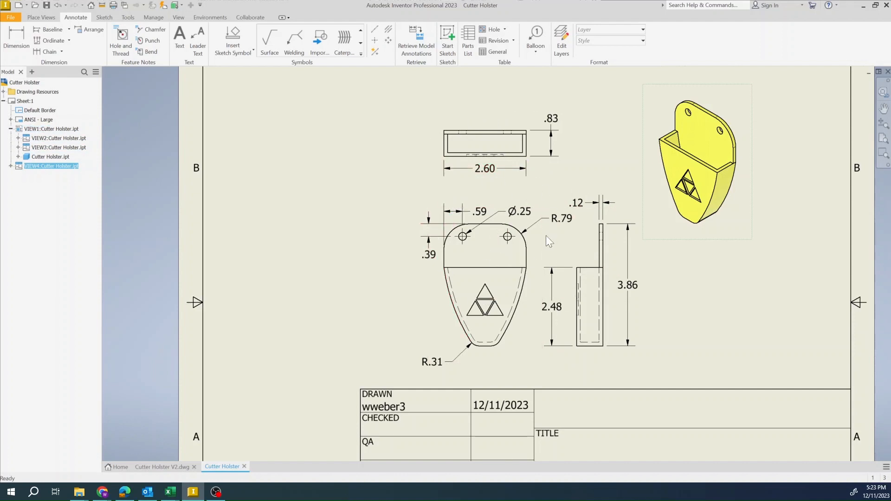
- Add the text "Note: All dimensions are in inches." and place it just above the title block, below the front and side views
{"action": "left_click", "coordinate": [180, 39]}
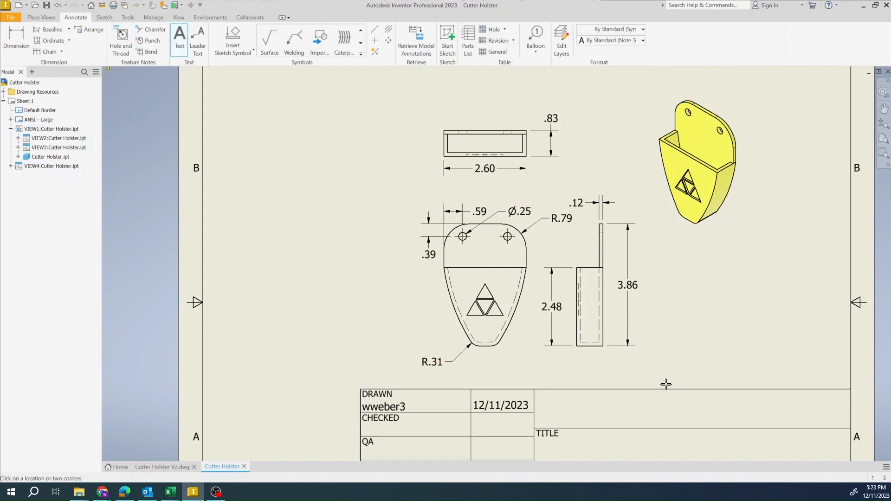
{"action": "left_click", "coordinate": [676, 363]}
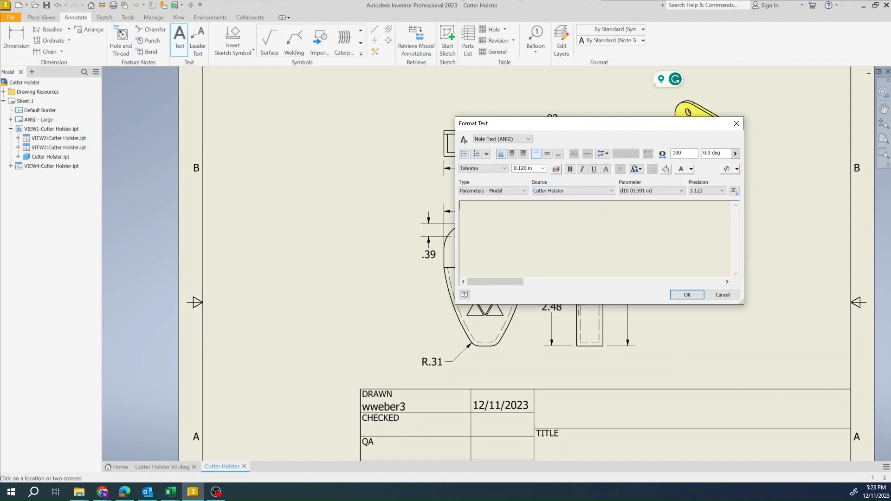
{"action": "type", "text": "Note: All dimensions are in inche"}
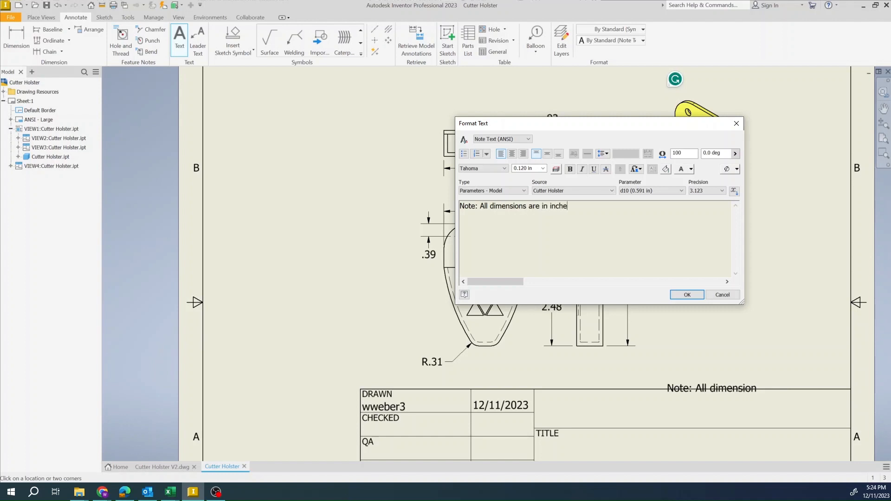
{"action": "type", "text": "s."}
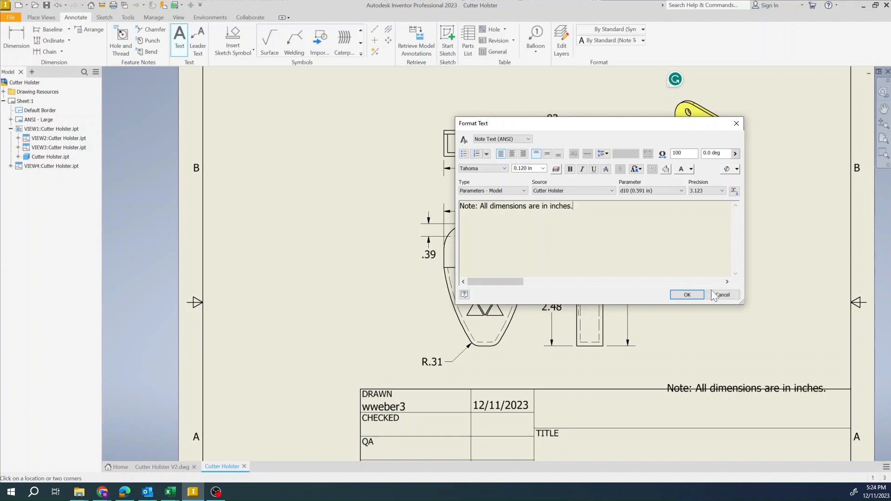
{"action": "left_click", "coordinate": [687, 295]}
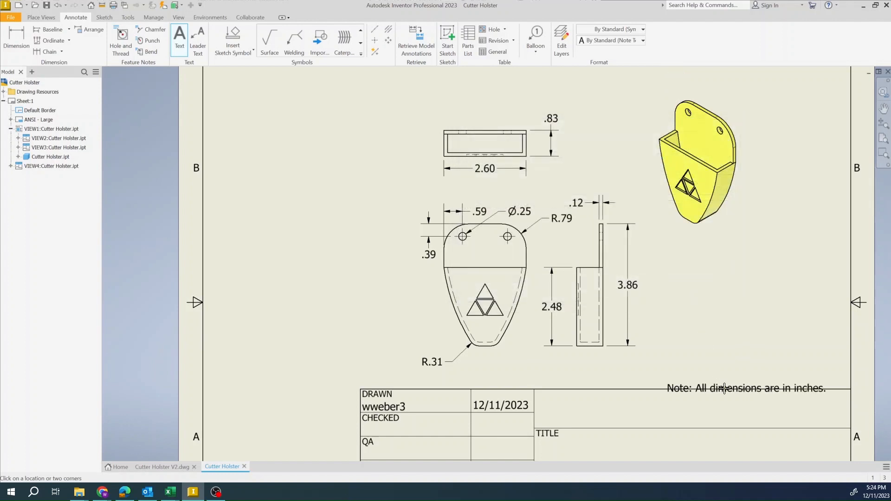
{"action": "key", "text": "Escape"}
{"action": "left_click_drag", "start_coordinate": [732, 389], "coordinate": [547, 371]}
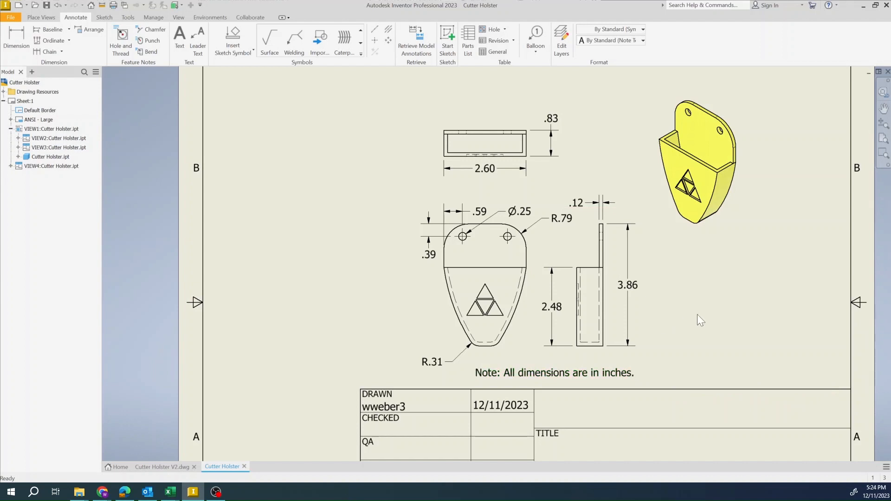
{"action": "scroll", "coordinate": [683, 341], "scroll_direction": "up", "scroll_amount": 3}
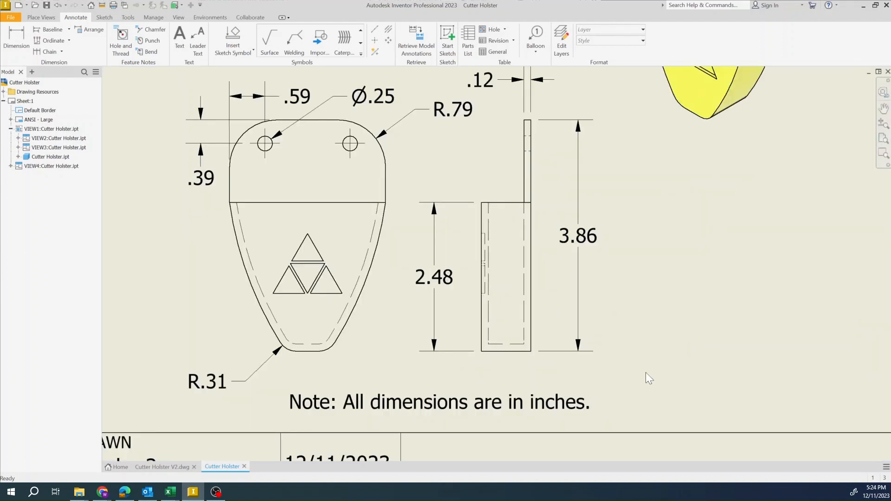
{"action": "scroll", "coordinate": [638, 378], "scroll_direction": "down", "scroll_amount": 5}
{"action": "middle_click_drag", "start_coordinate": [631, 409], "coordinate": [548, 282]}
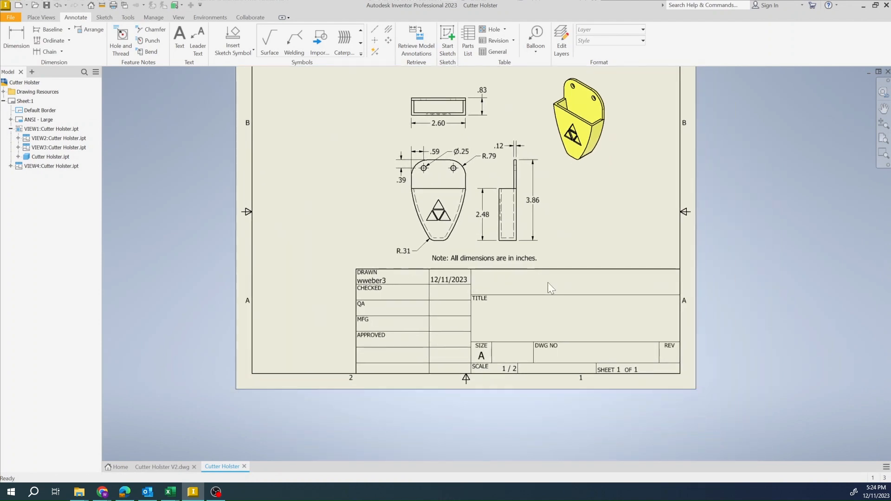
{"action": "scroll", "coordinate": [548, 285], "scroll_direction": "up", "scroll_amount": 3}
{"action": "scroll", "coordinate": [545, 285], "scroll_direction": "down", "scroll_amount": 2}
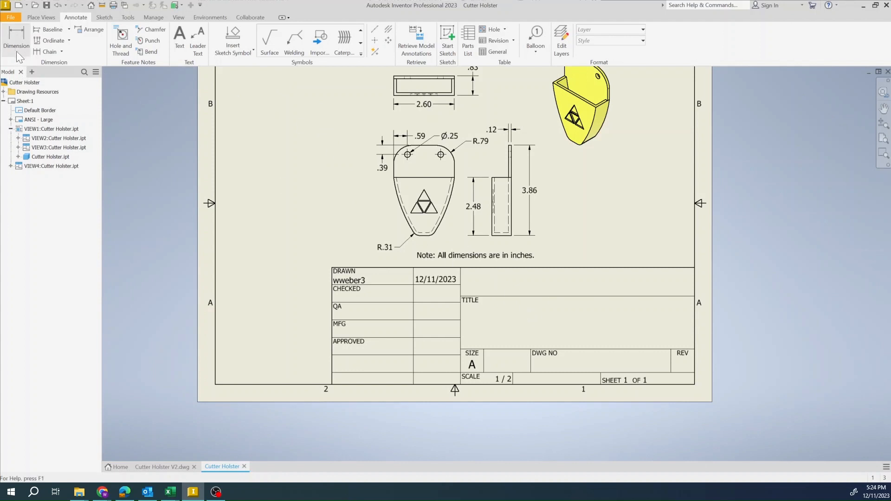
- Open the drawing's iProperties and enter "Cutter Holster" as the title in its summary information
{"action": "right_click", "coordinate": [20, 83]}
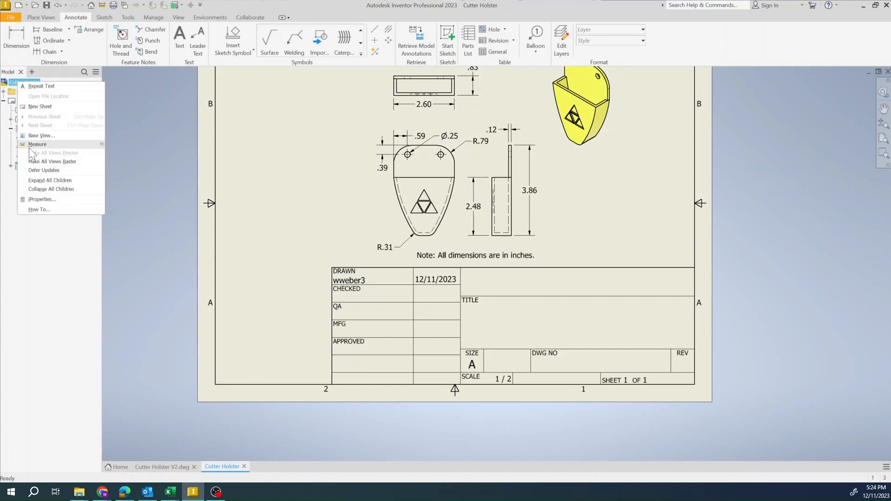
{"action": "left_click", "coordinate": [42, 199]}
{"action": "left_click", "coordinate": [694, 131]}
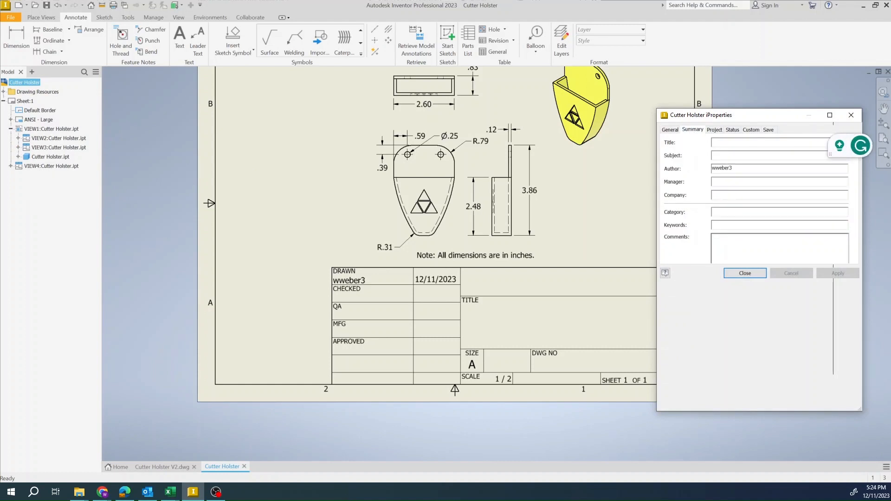
{"action": "type", "text": "Cut"}
{"action": "type", "text": "ter Hol"}
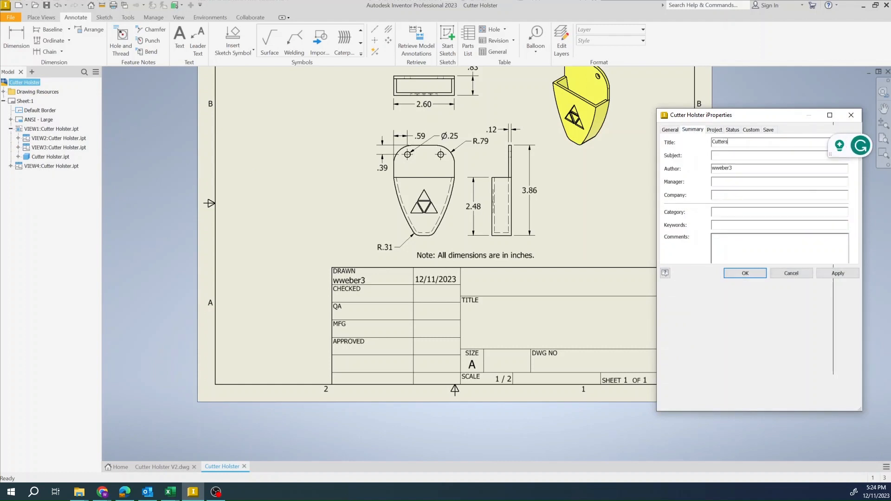
{"action": "type", "text": "ster"}
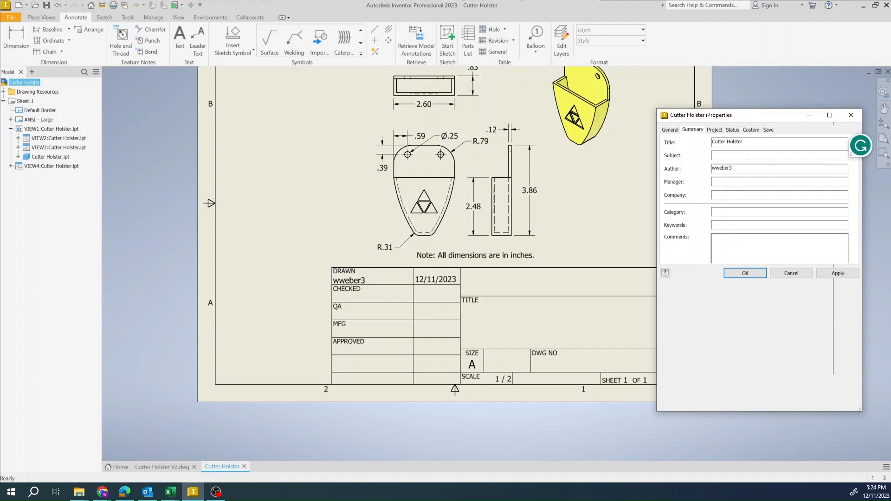
- Replace the author entry in the drawing's summary properties with the drafter's first initial and surname
{"action": "key", "text": "Tab"}
{"action": "key", "text": "Tab"}
{"action": "type", "text": "A."}
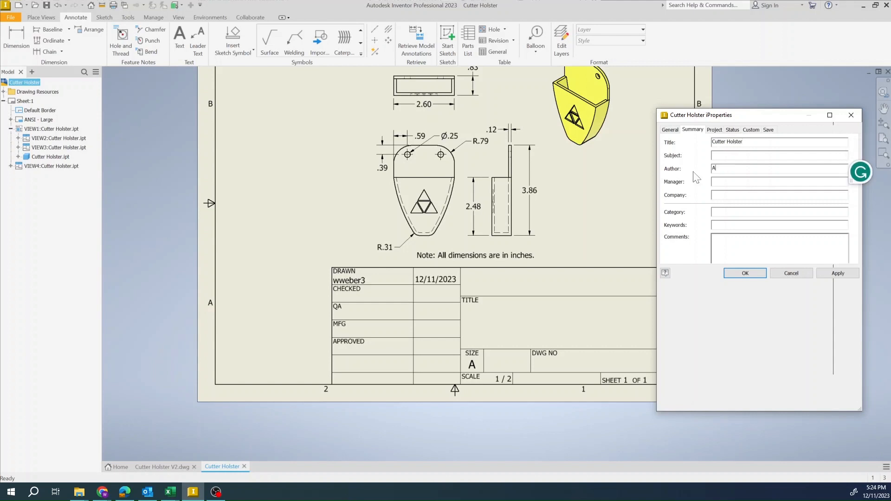
{"action": "key", "text": "BackSpace"}
{"action": "key", "text": "BackSpace"}
{"action": "type", "text": "W"}
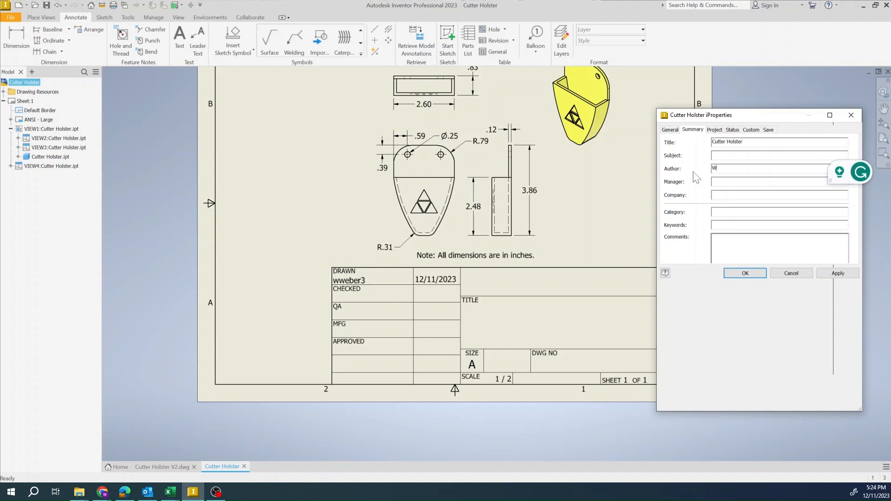
{"action": "type", "text": ". Weber"}
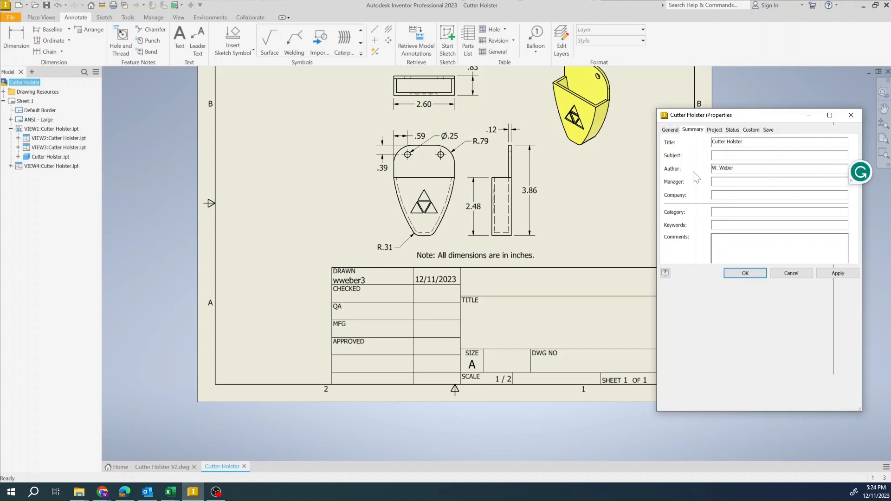
- Set the company to "Essential Earbudz Co." and apply the drawing properties to the title block
{"action": "left_click", "coordinate": [714, 198]}
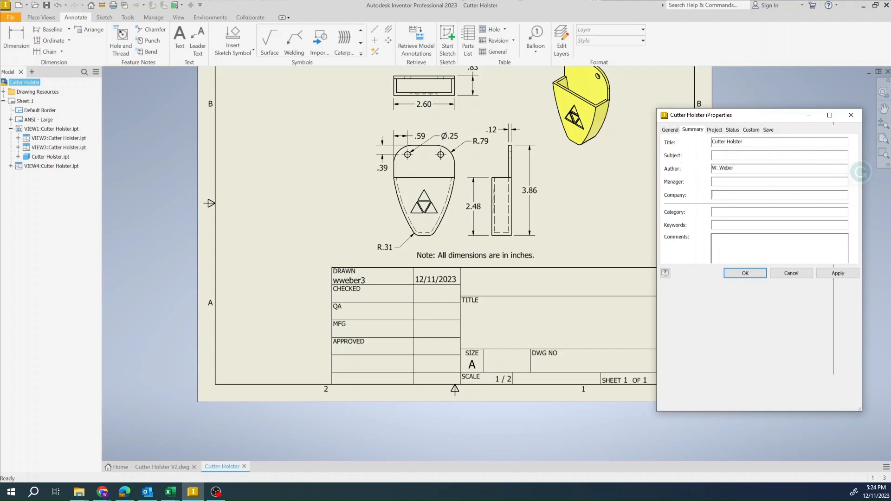
{"action": "type", "text": "Essen"}
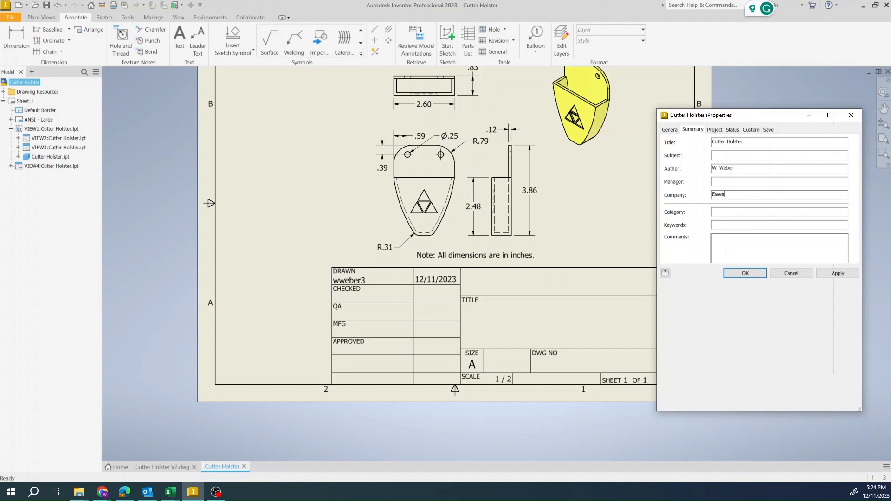
{"action": "type", "text": "tial Earbudz Co."}
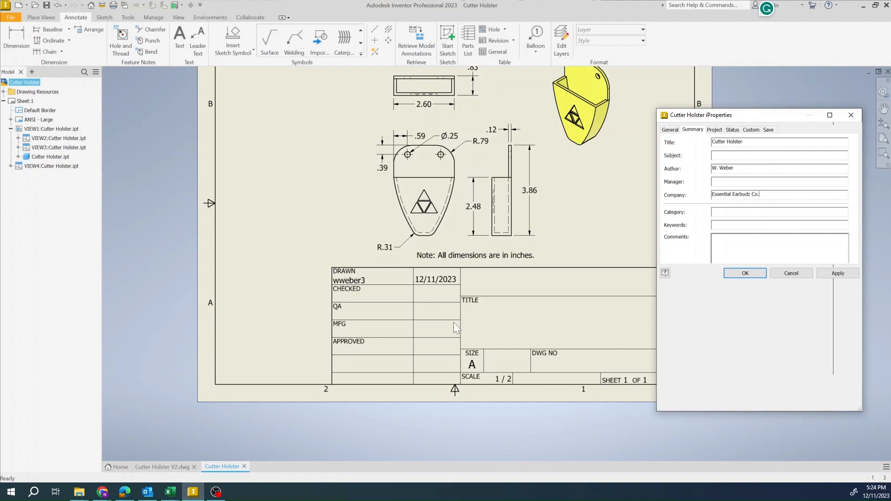
{"action": "left_click", "coordinate": [714, 130]}
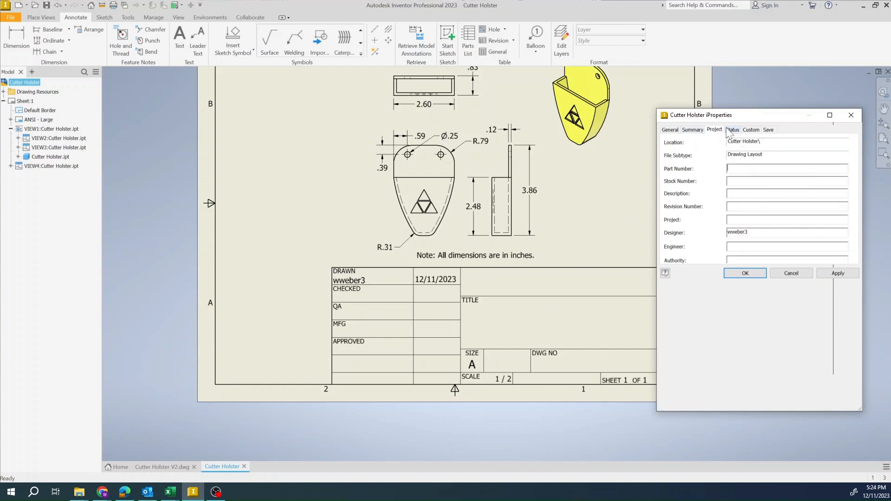
{"action": "left_click", "coordinate": [693, 130]}
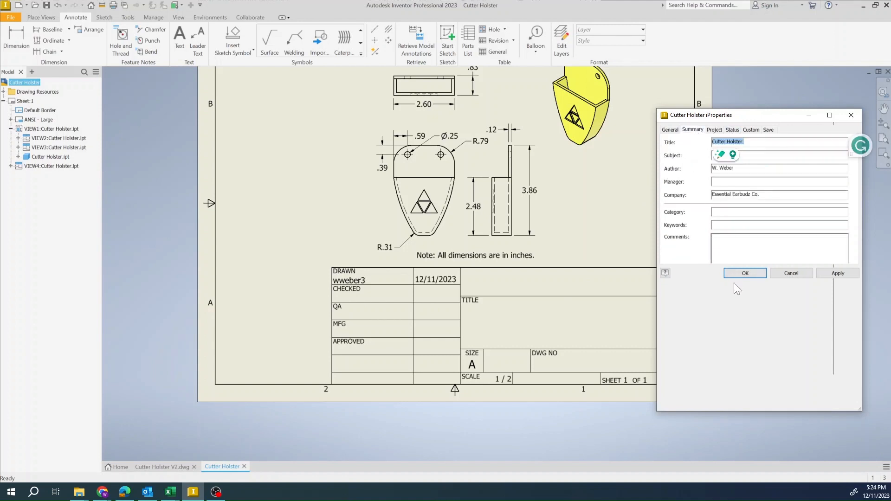
{"action": "left_click", "coordinate": [836, 274]}
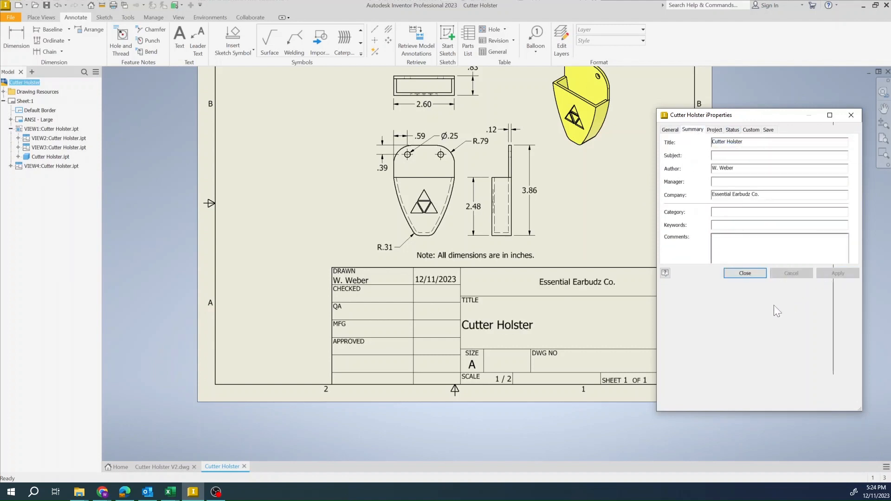
{"action": "left_click", "coordinate": [744, 273]}
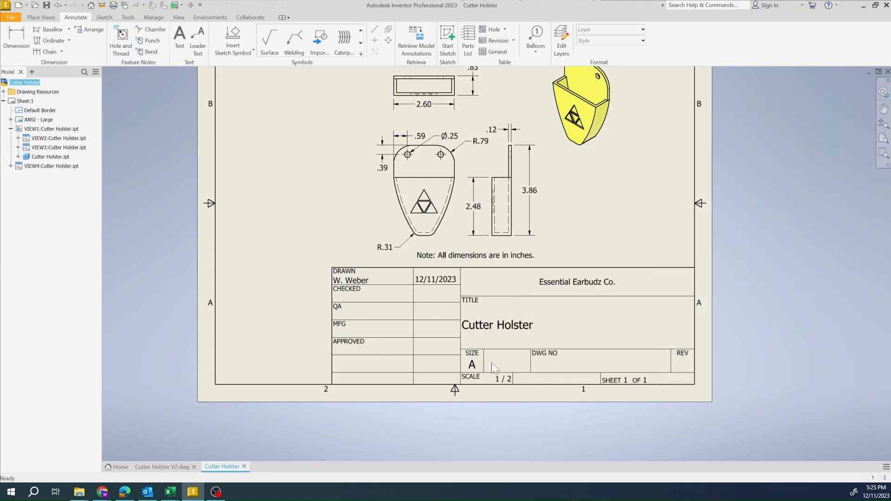
- Start a text note to the left of the top view with the separate lines "Material:", "Area:", "Mass:" and "Volume:"
{"action": "middle_click_drag", "start_coordinate": [503, 256], "coordinate": [535, 320]}
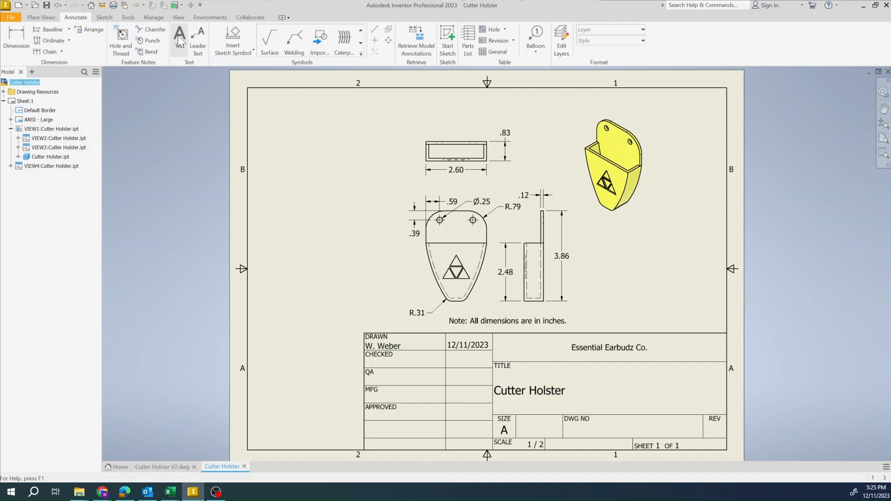
{"action": "left_click", "coordinate": [178, 36]}
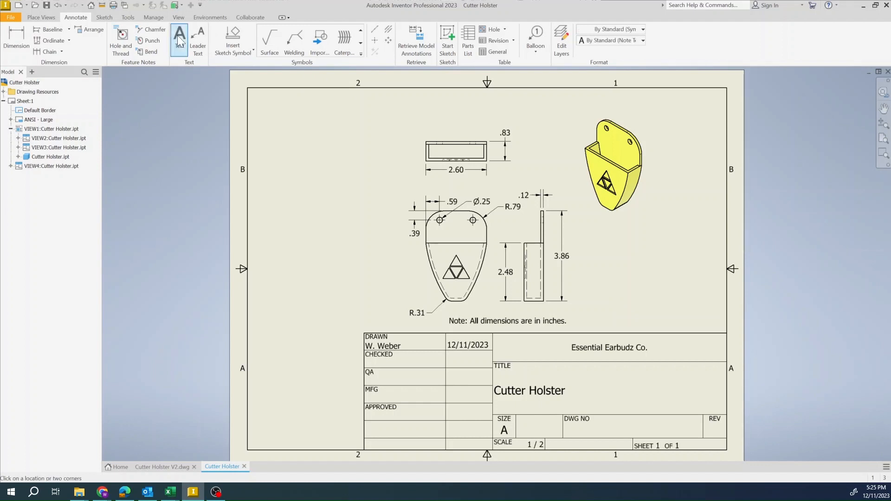
{"action": "left_click", "coordinate": [297, 185]}
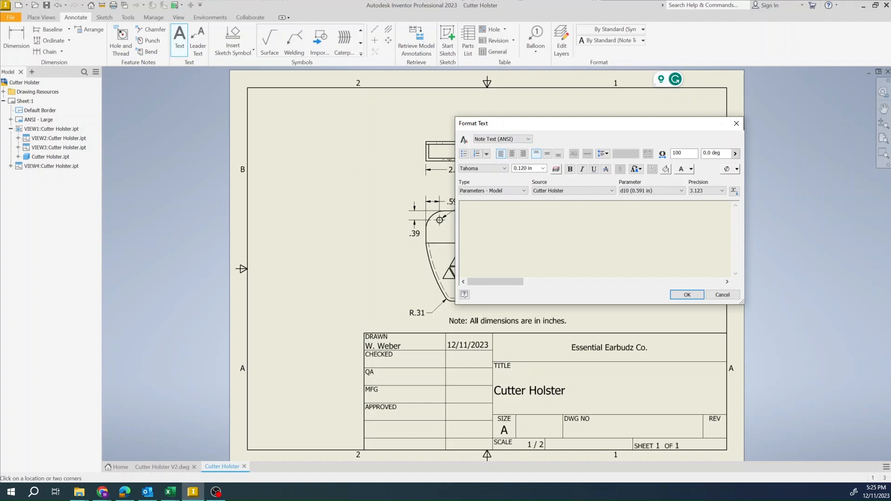
{"action": "type", "text": "Material: "}
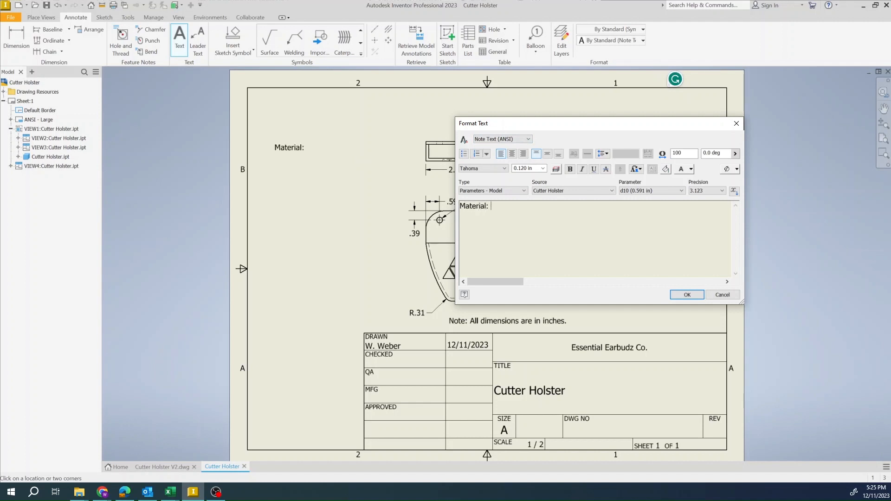
{"action": "type", "text": "Area: "}
{"action": "type", "text": "Mass:"}
{"action": "key", "text": "Return"}
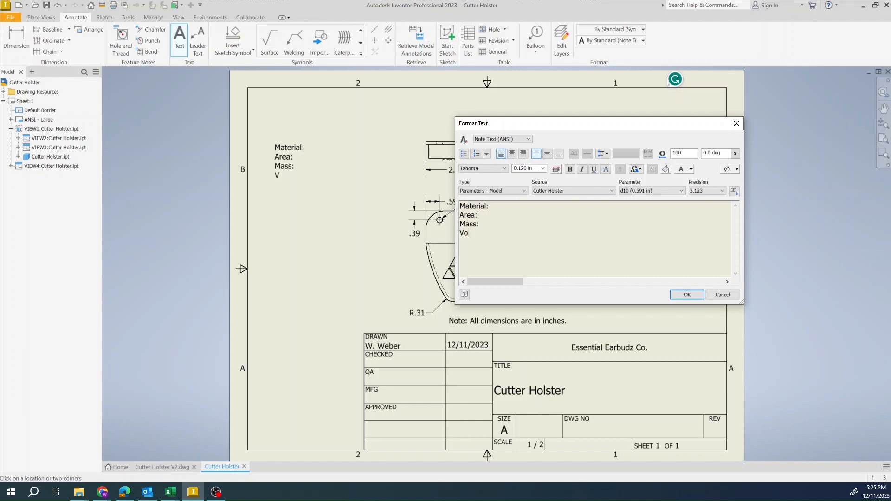
{"action": "type", "text": "Volume:"}
- Insert the MATERIAL property from the Standard iProperties after "Material:" in the note
{"action": "left_click", "coordinate": [488, 191]}
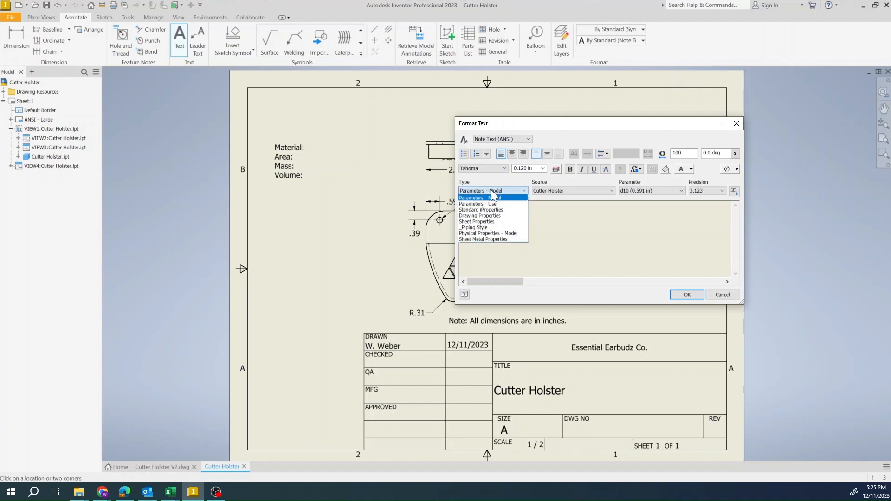
{"action": "left_click", "coordinate": [481, 210]}
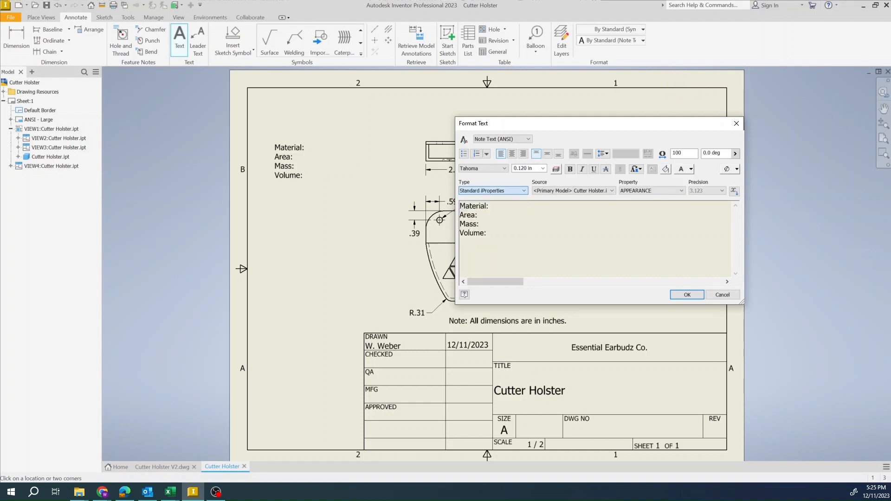
{"action": "left_click", "coordinate": [650, 191]}
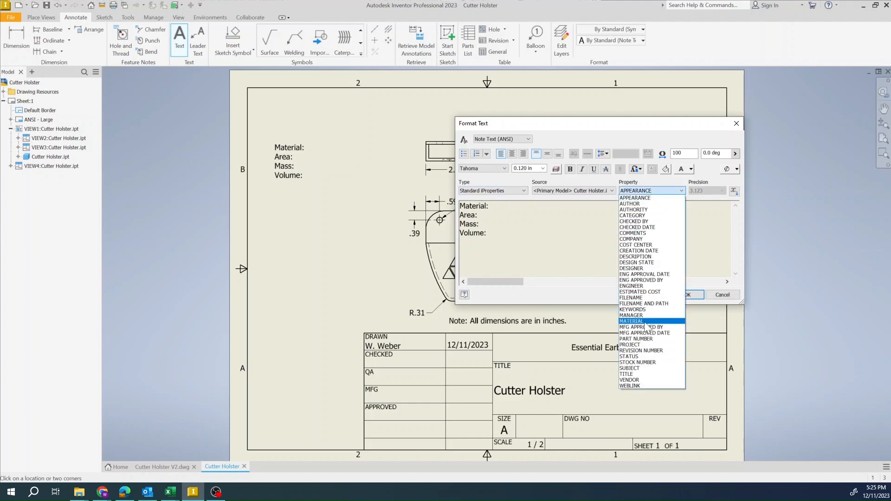
{"action": "left_click", "coordinate": [650, 321]}
{"action": "left_click", "coordinate": [734, 190]}
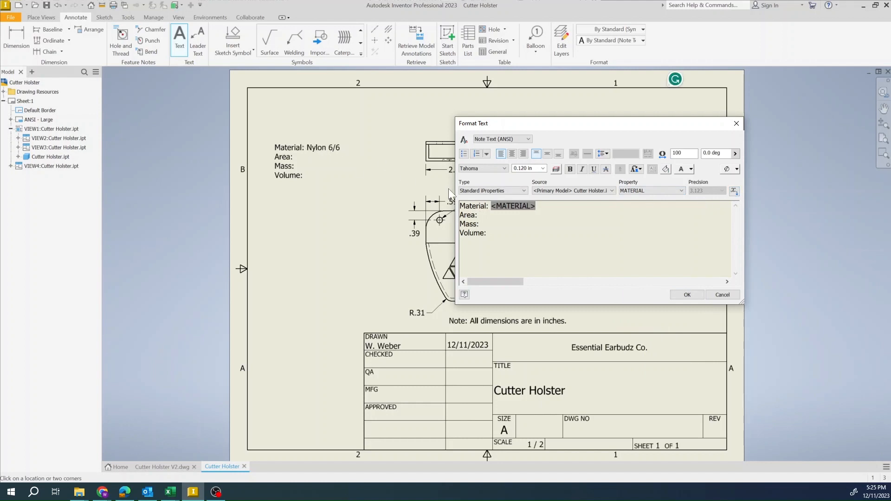
- Insert the model's physical properties AREA and MASS with 3.123 precision after the note's matching labels
{"action": "left_click", "coordinate": [485, 191]}
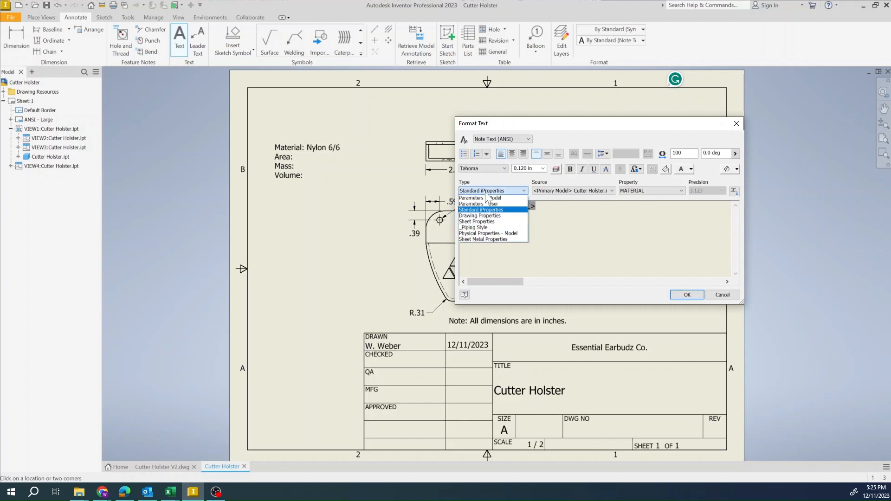
{"action": "left_click", "coordinate": [485, 233]}
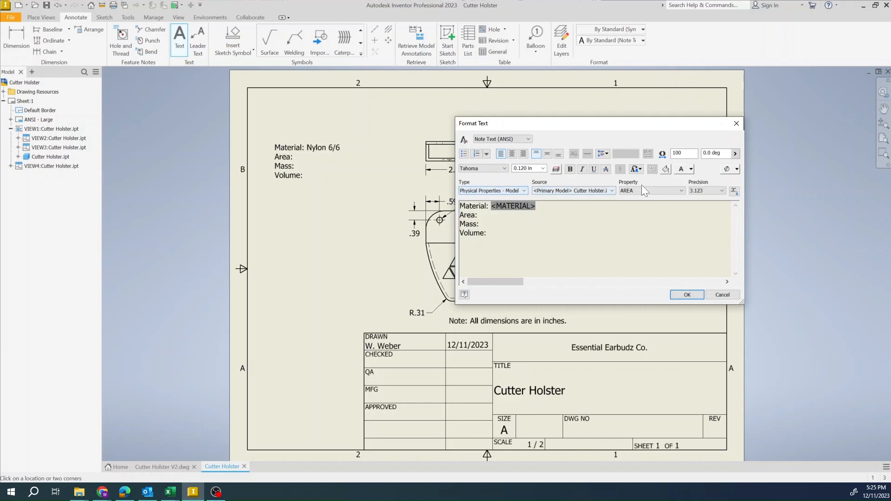
{"action": "left_click", "coordinate": [734, 191]}
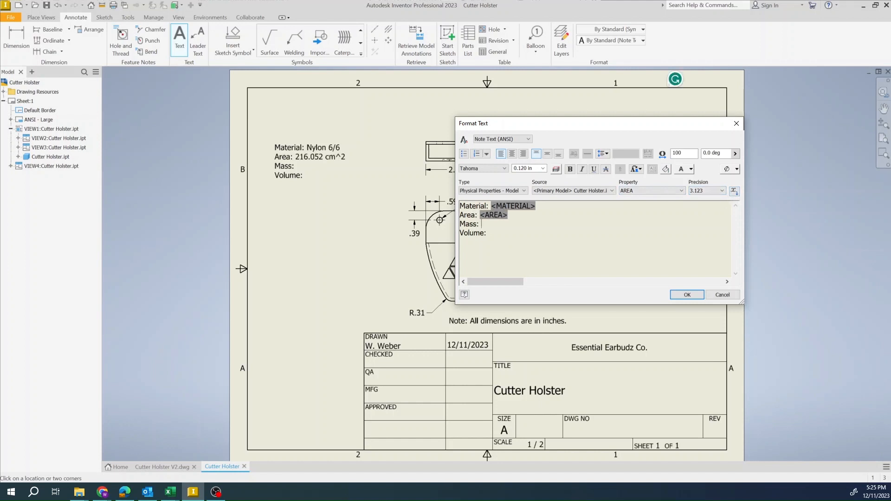
{"action": "left_click", "coordinate": [645, 195]}
{"action": "left_click", "coordinate": [638, 212]}
{"action": "left_click", "coordinate": [733, 191]}
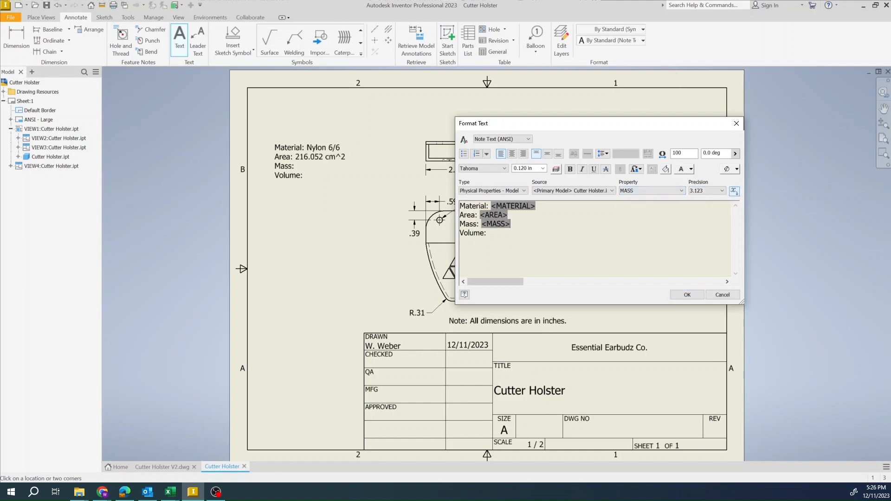
- Insert the physical property VOLUME after "Volume:" and finish the text note
{"action": "left_click", "coordinate": [653, 195]}
{"action": "left_click", "coordinate": [642, 213]}
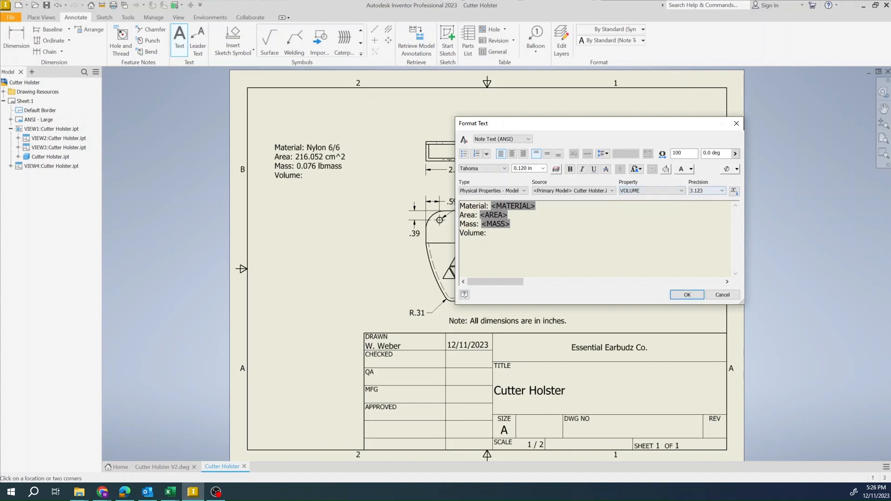
{"action": "left_click", "coordinate": [734, 191]}
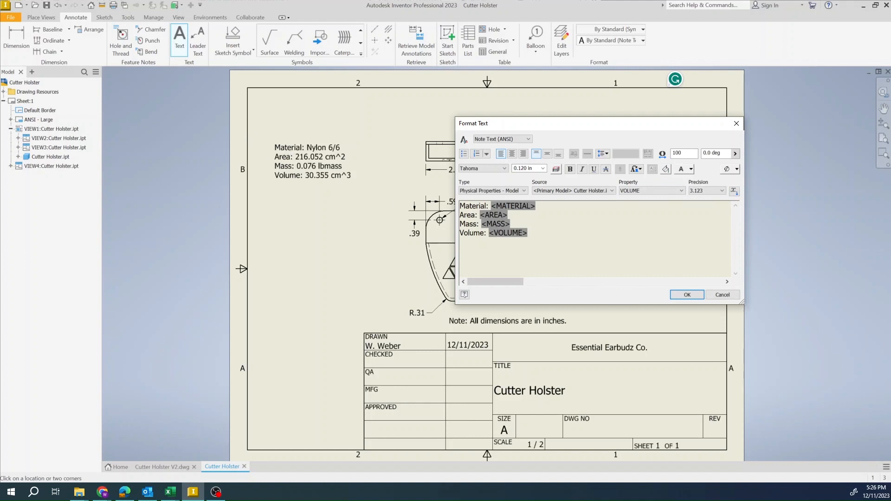
{"action": "key", "text": "ctrl+a"}
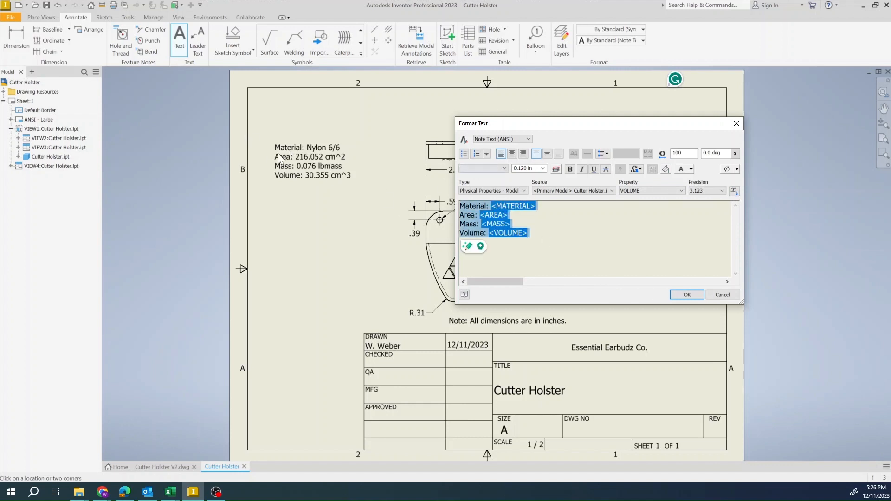
{"action": "left_click", "coordinate": [528, 233]}
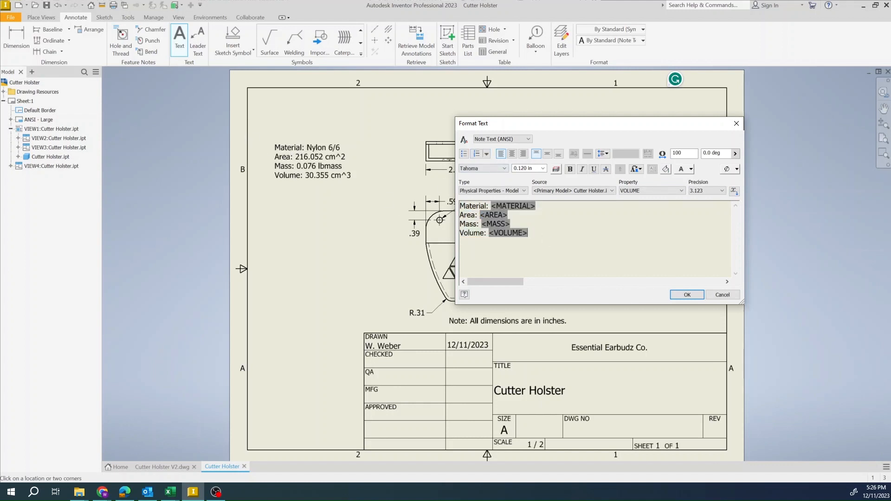
{"action": "left_click", "coordinate": [687, 295]}
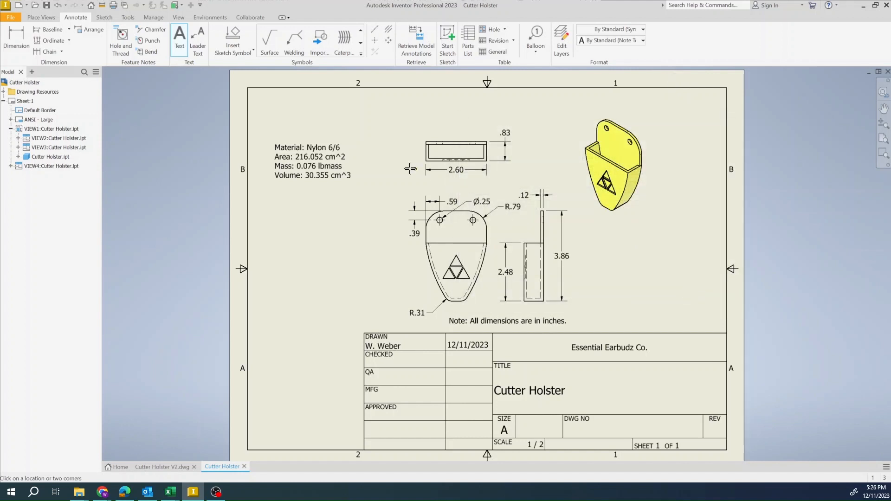
{"action": "key", "text": "Escape"}
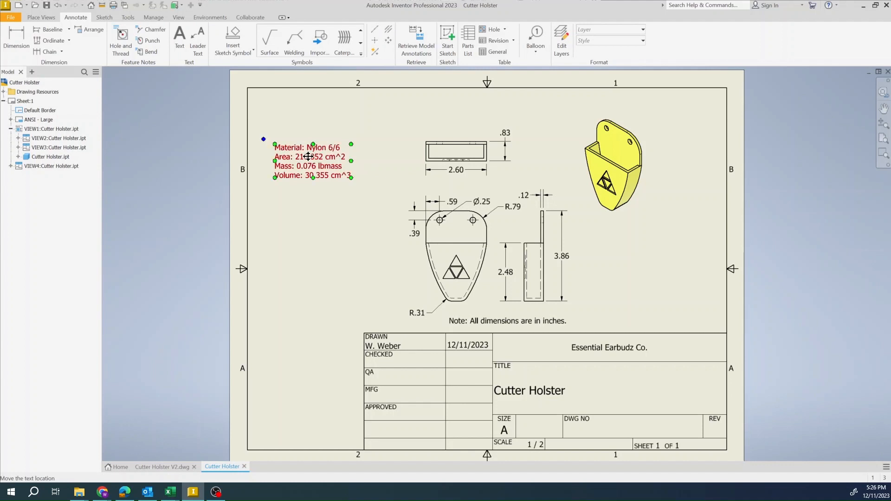
- Move the material and physical properties note slightly up toward the sheet's upper-left corner and deselect it
{"action": "left_click_drag", "start_coordinate": [306, 157], "coordinate": [307, 133]}
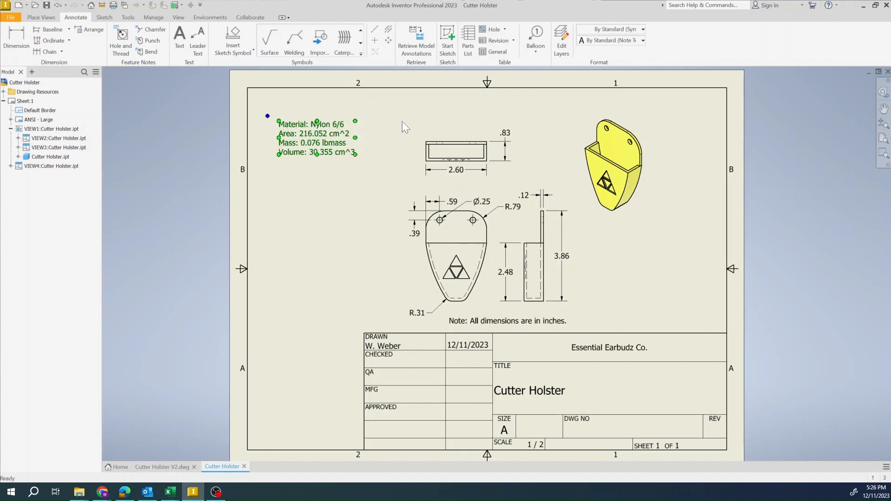
{"action": "left_click", "coordinate": [406, 124]}
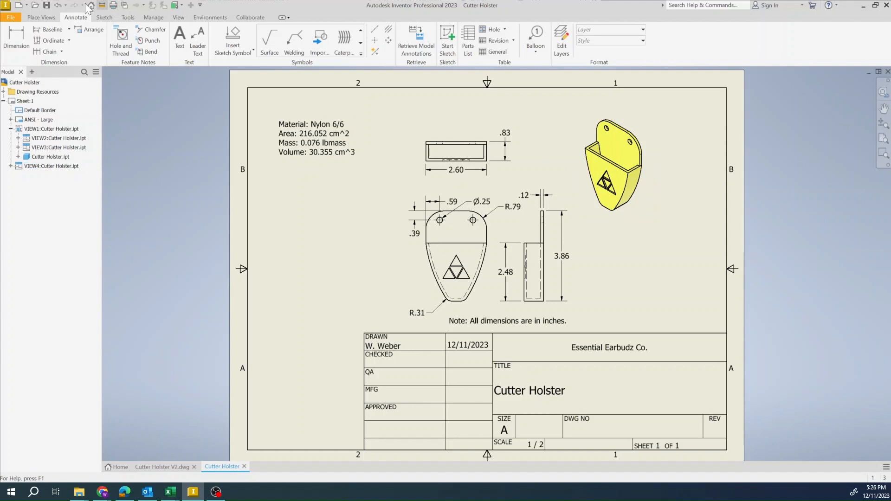
- Save the drawing as an Inventor drawing file named Cutter Holster v4.dwg in the Weber folder
{"action": "left_click", "coordinate": [14, 19]}
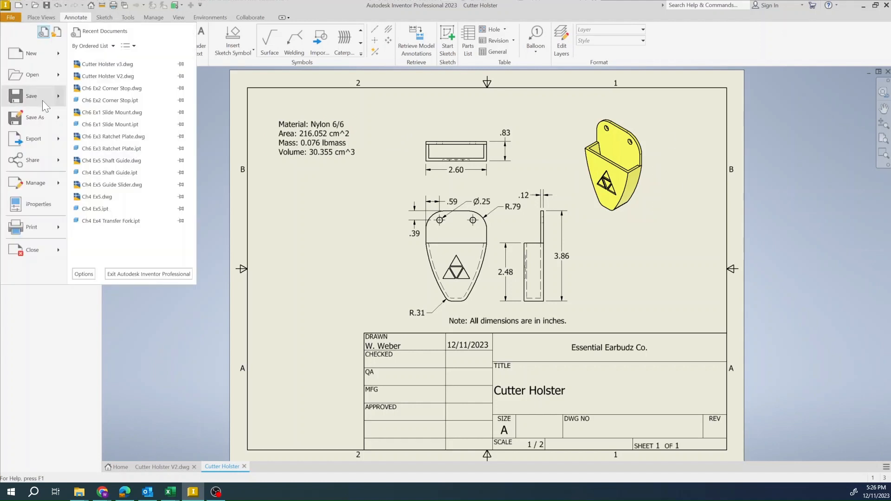
{"action": "left_click", "coordinate": [19, 99]}
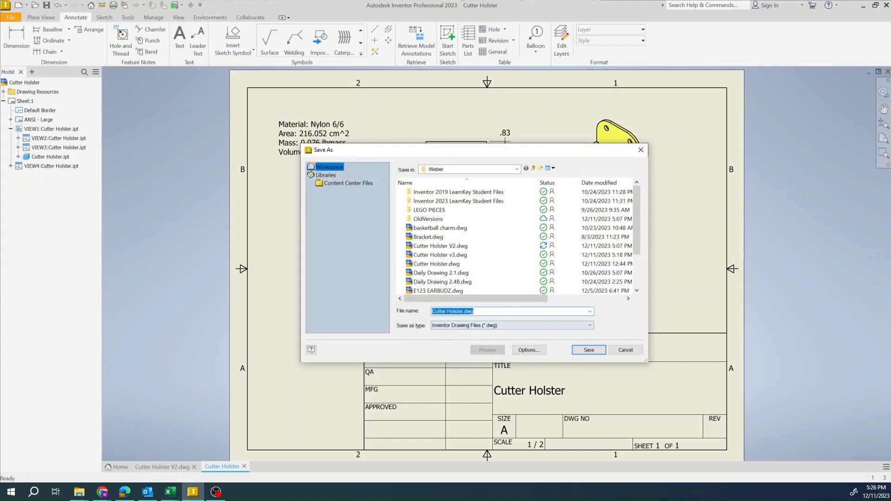
{"action": "left_click", "coordinate": [465, 311]}
{"action": "type", "text": "v4"}
{"action": "key", "text": "Return"}
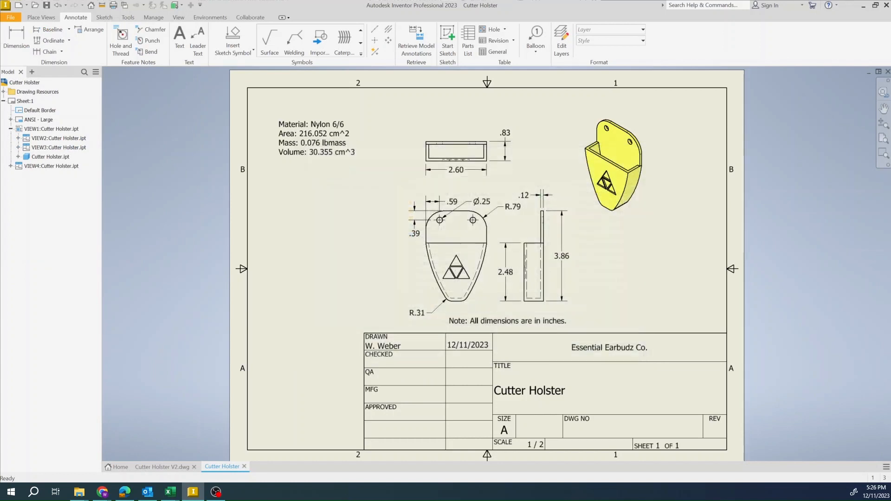
- Export the drawing in PDF format as Cutter Holster v4.pdf in the Weber folder
{"action": "left_click", "coordinate": [12, 18]}
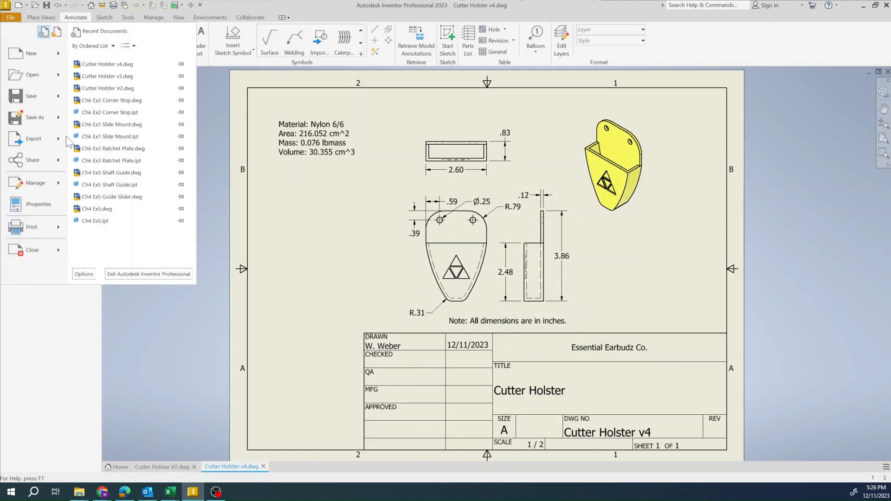
{"action": "mouse_move", "coordinate": [60, 138]}
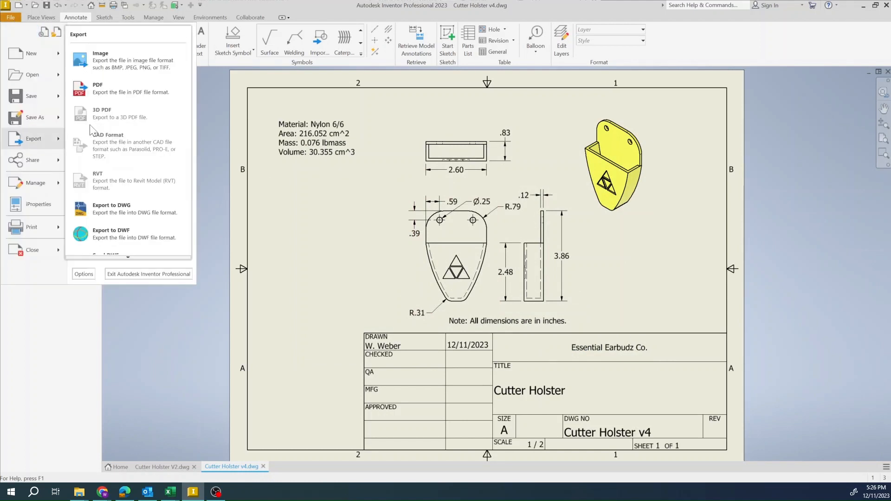
{"action": "left_click", "coordinate": [104, 91]}
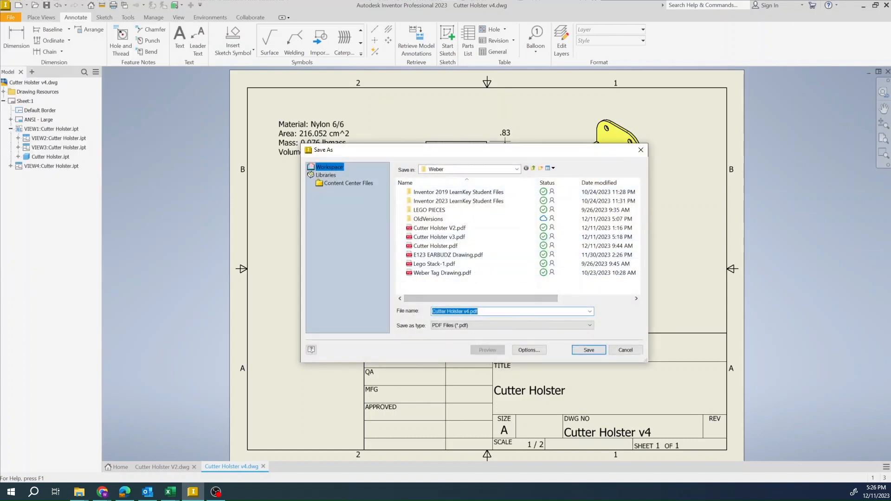
{"action": "left_click", "coordinate": [589, 350]}
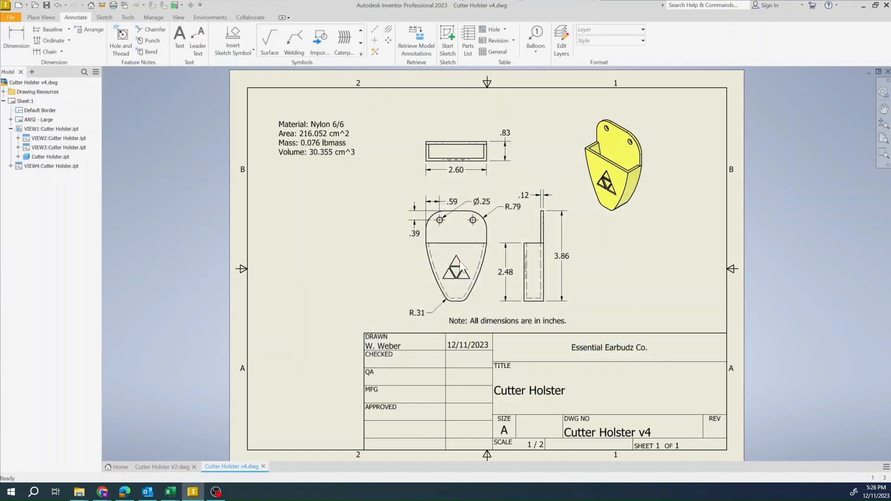